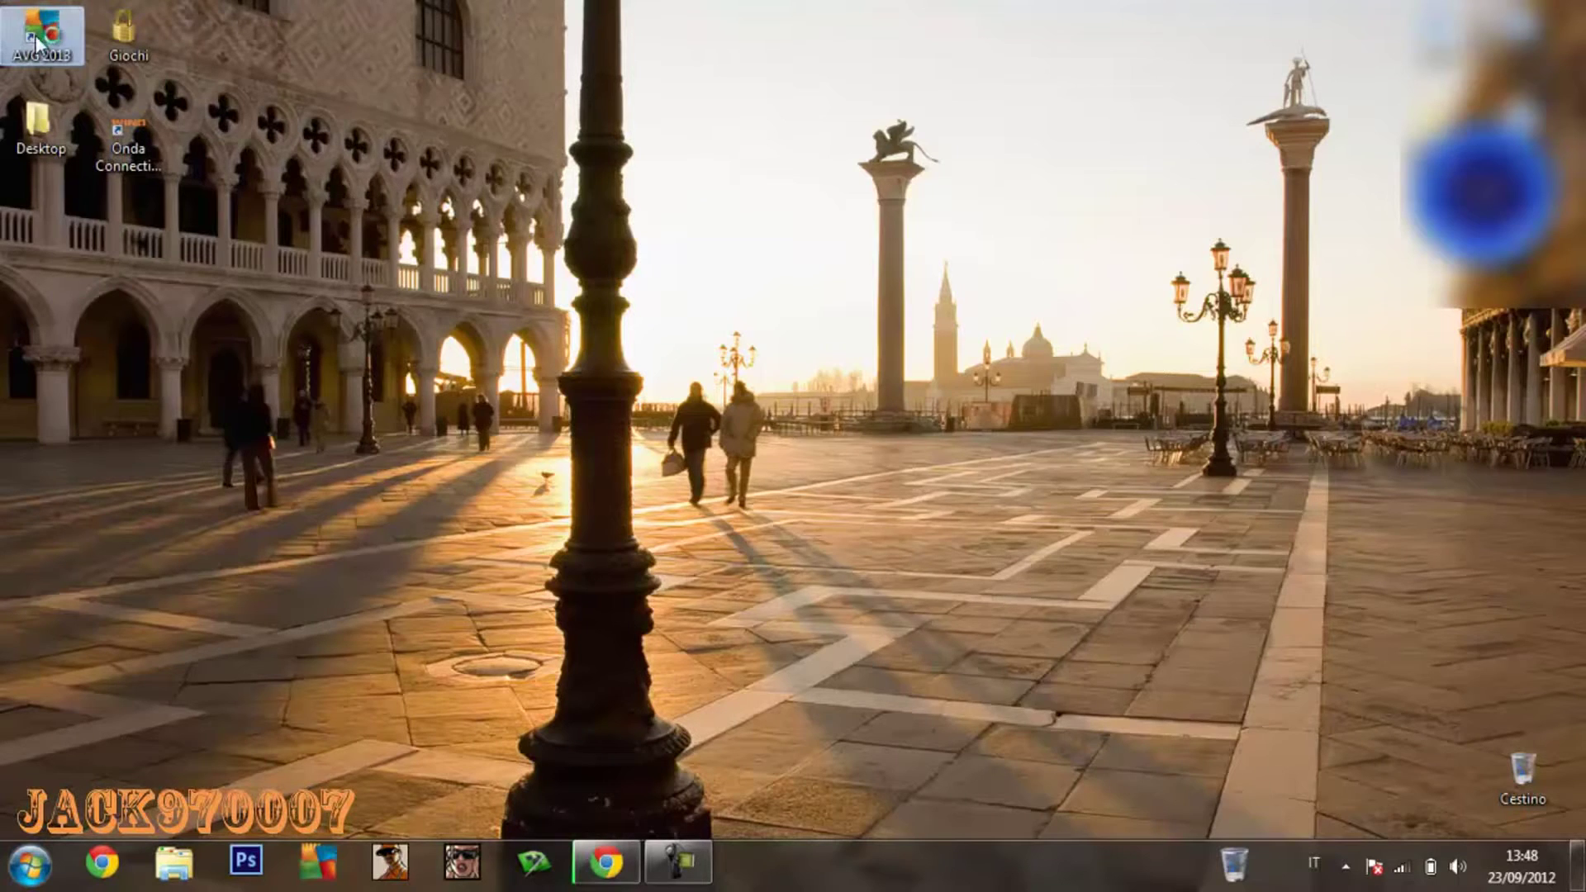
Open AVG 2013 and enable reporting of enhanced sets of potentially unwanted programs in the computer protection's Anti-Virus settings
double_click(34, 35)
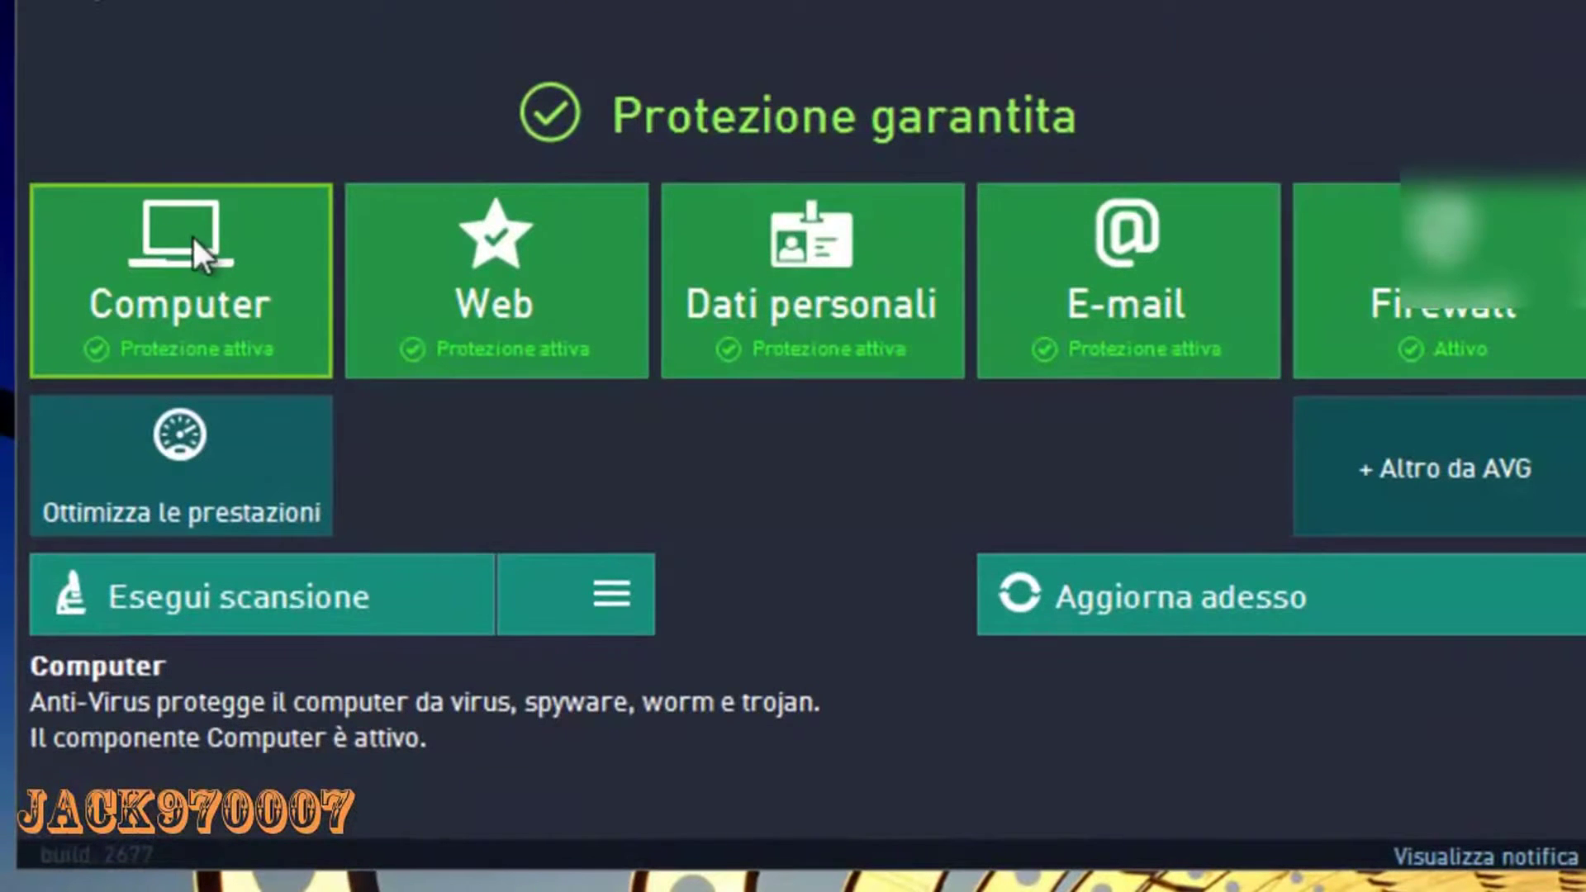
click(194, 238)
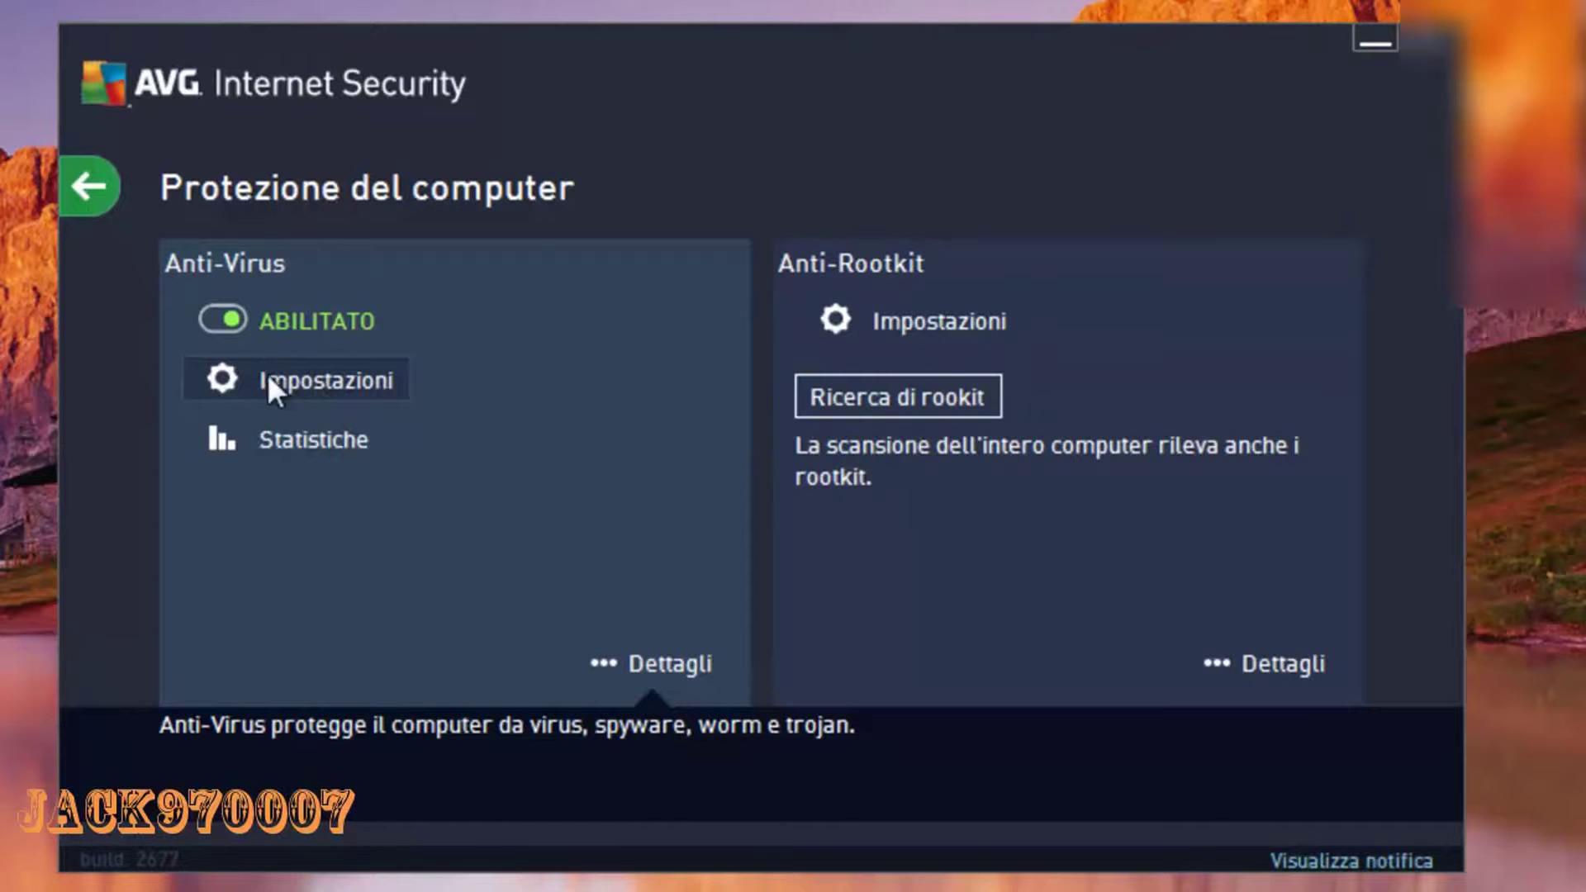
click(357, 377)
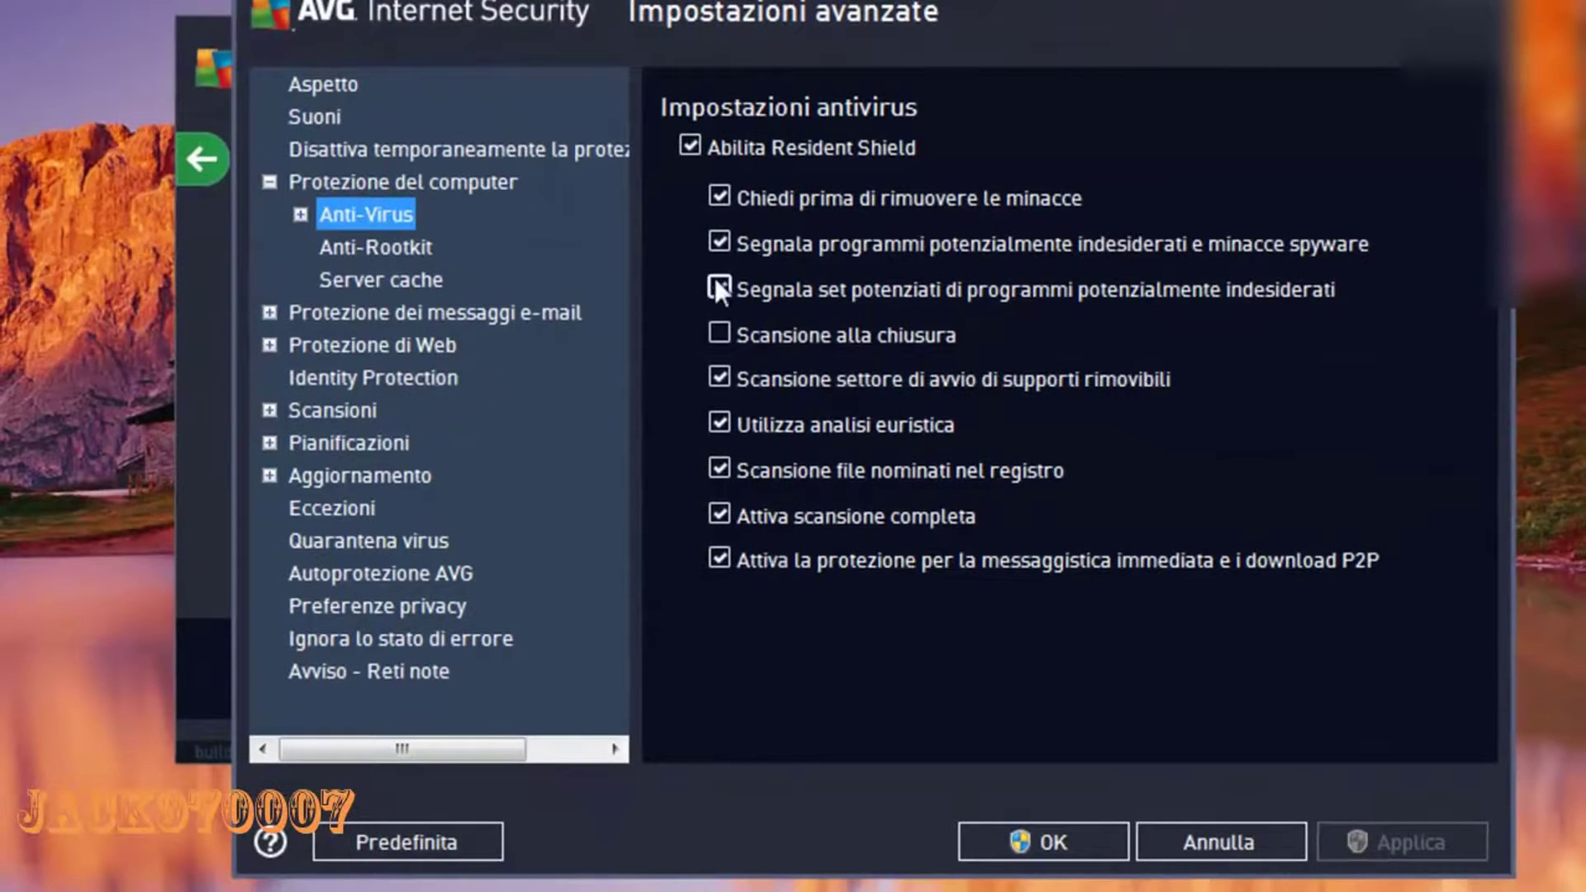
click(717, 285)
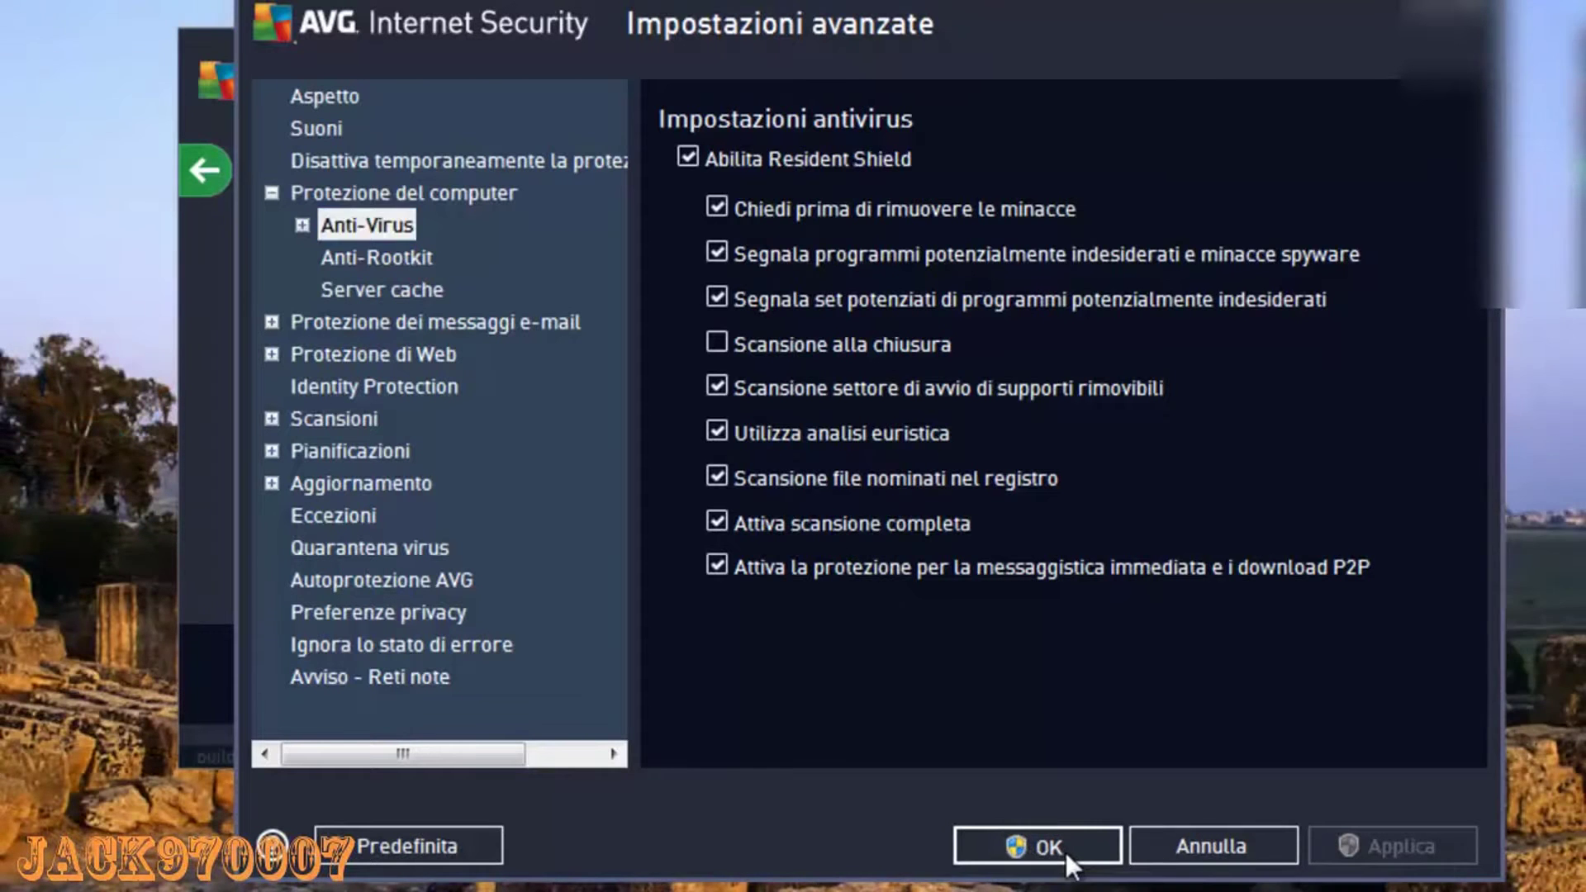
click(1066, 850)
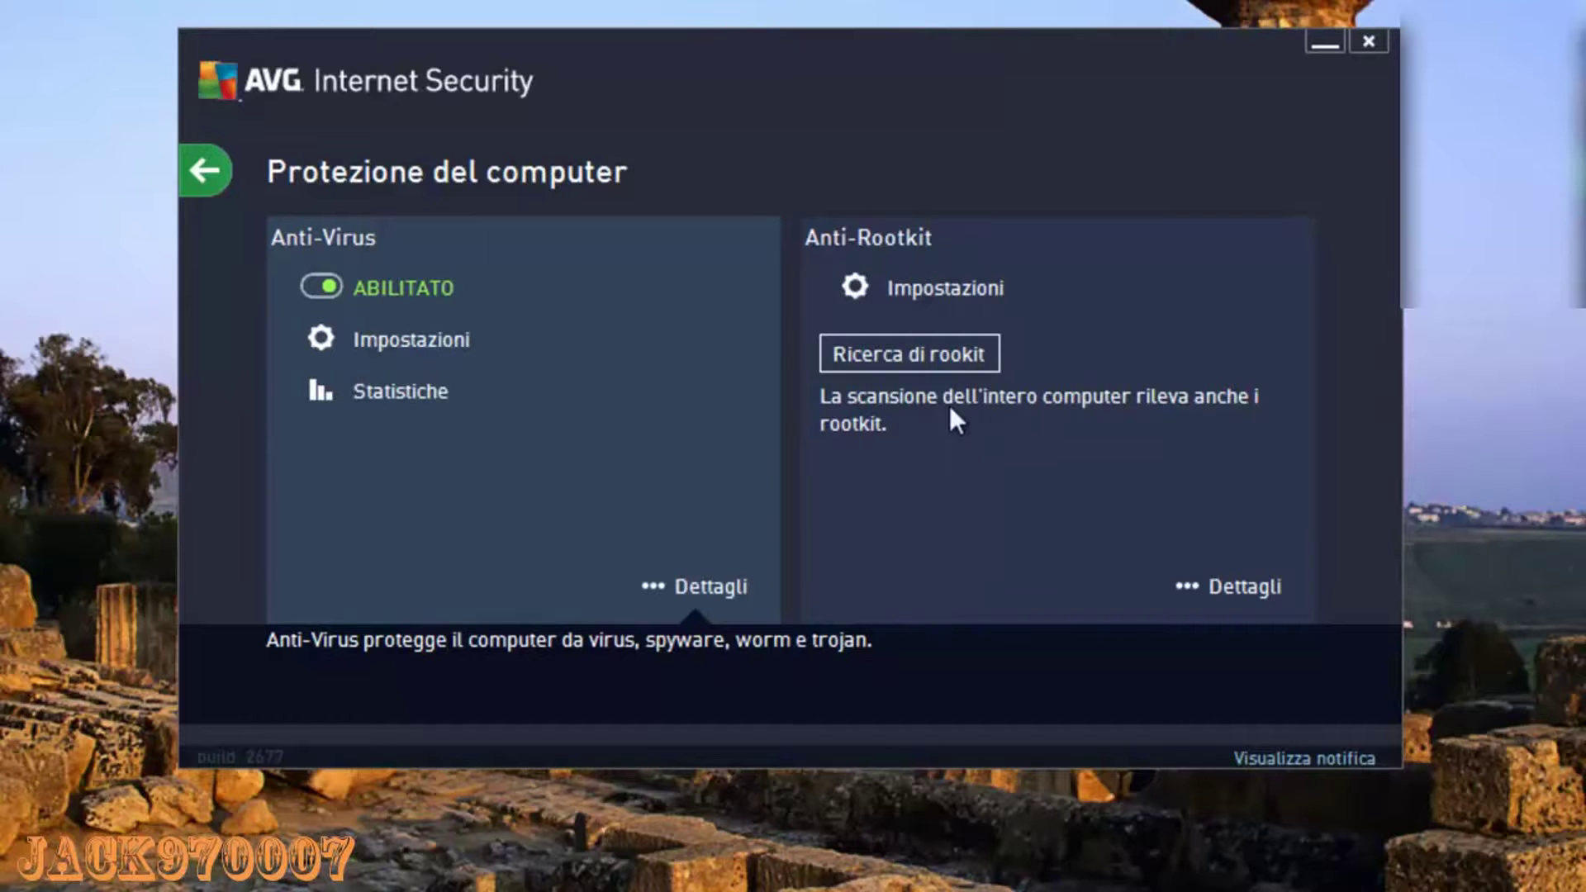
Review the Anti-Rootkit settings for application scanning, driver scanning and scan type, accept them and return to the main overview
click(930, 291)
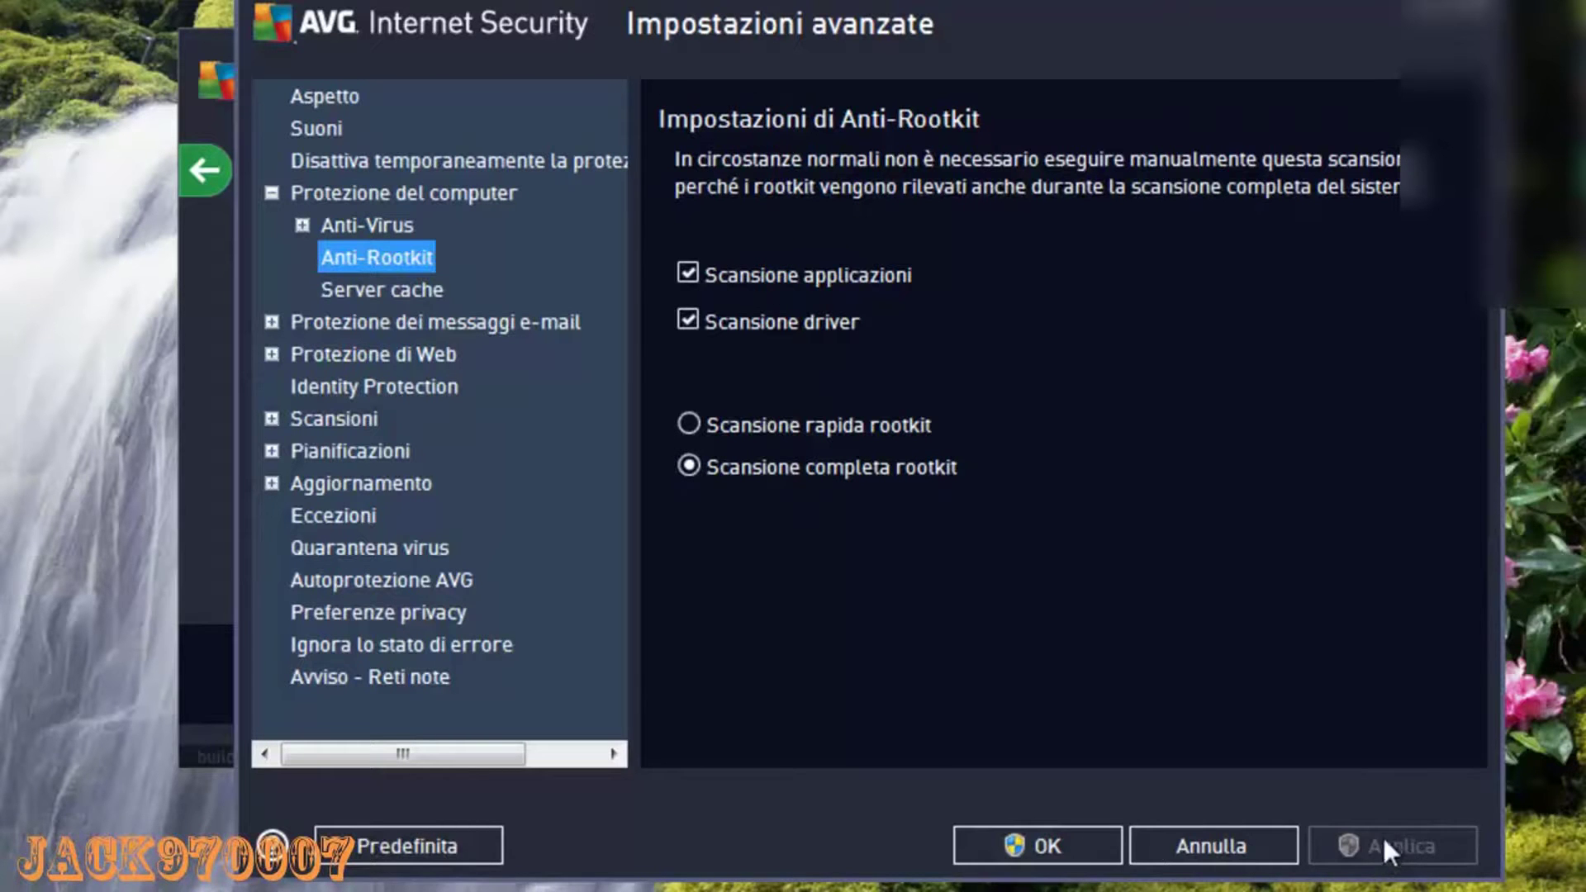
click(1042, 849)
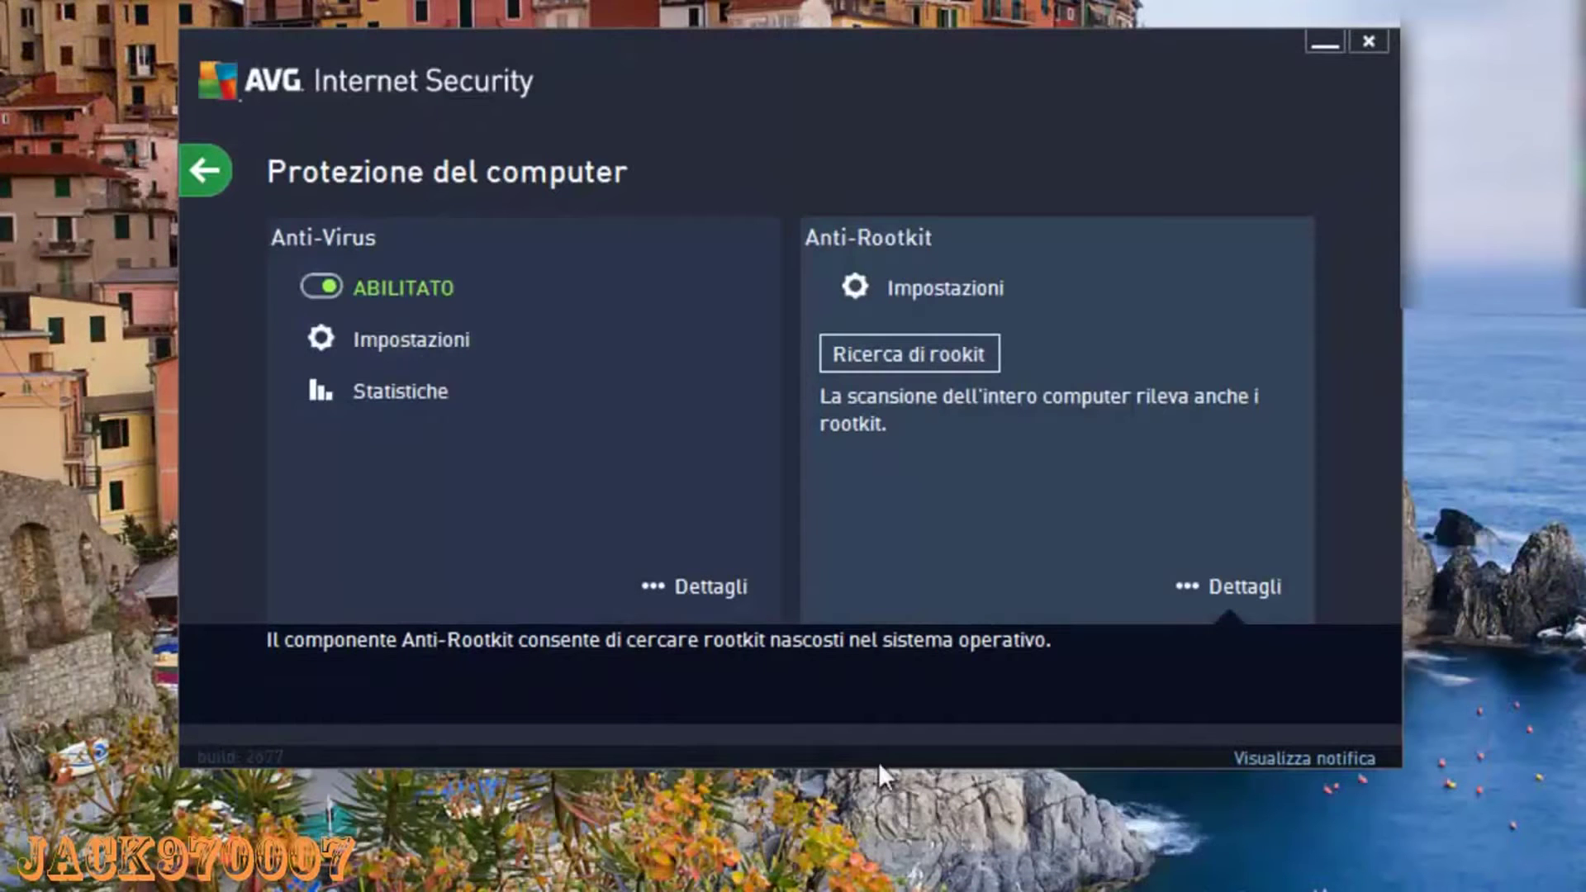
click(205, 173)
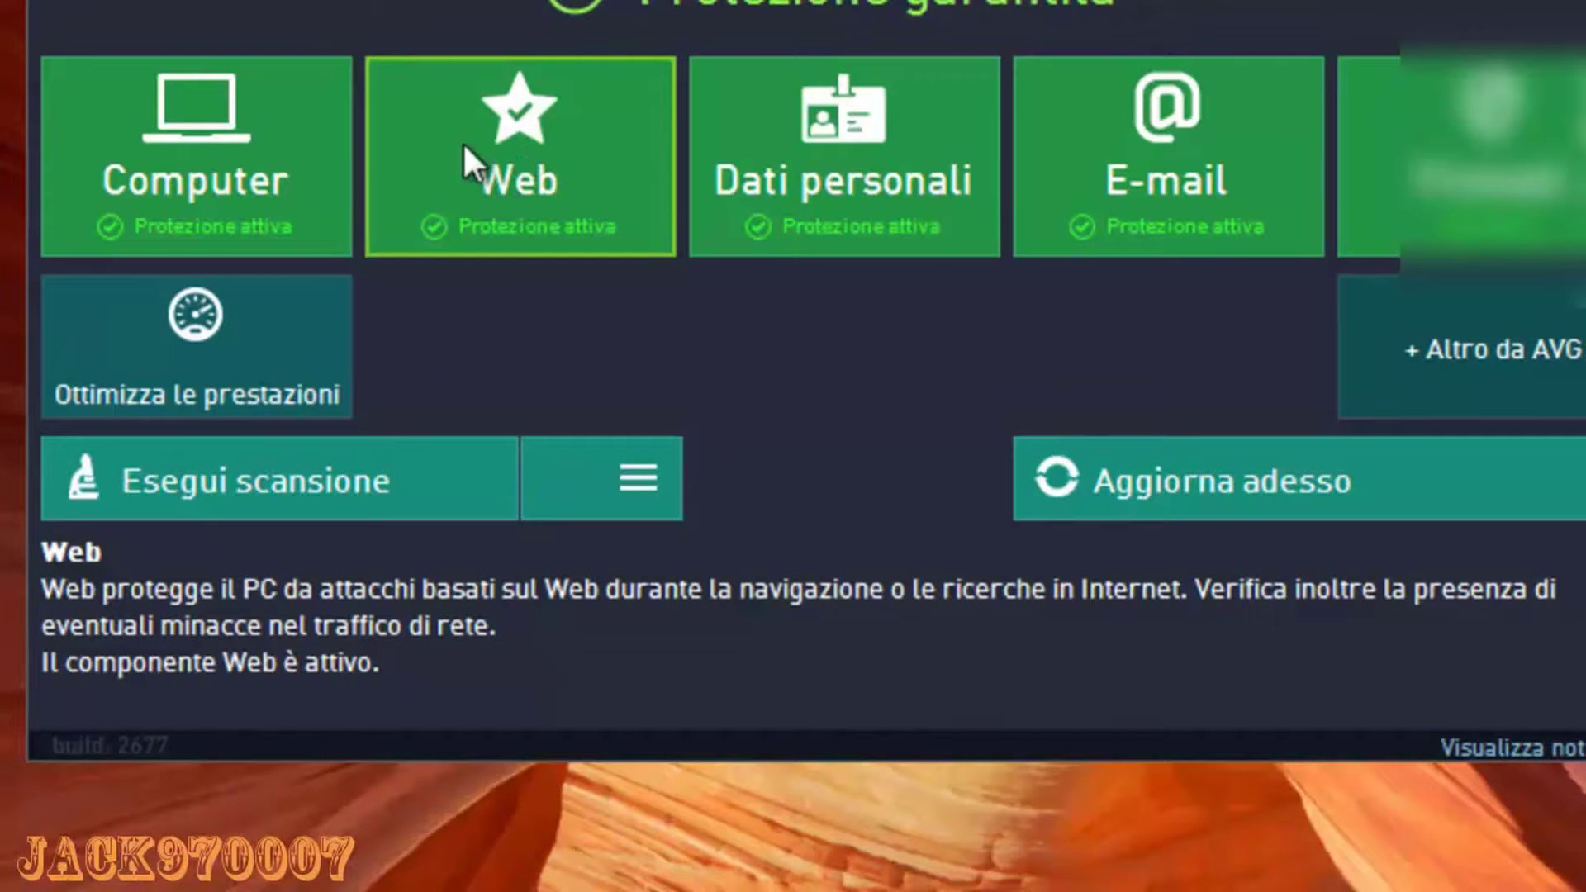
Review and accept the web protection settings for LinkScanner Surf-Shield and Online Shield, and return to the main overview
click(532, 157)
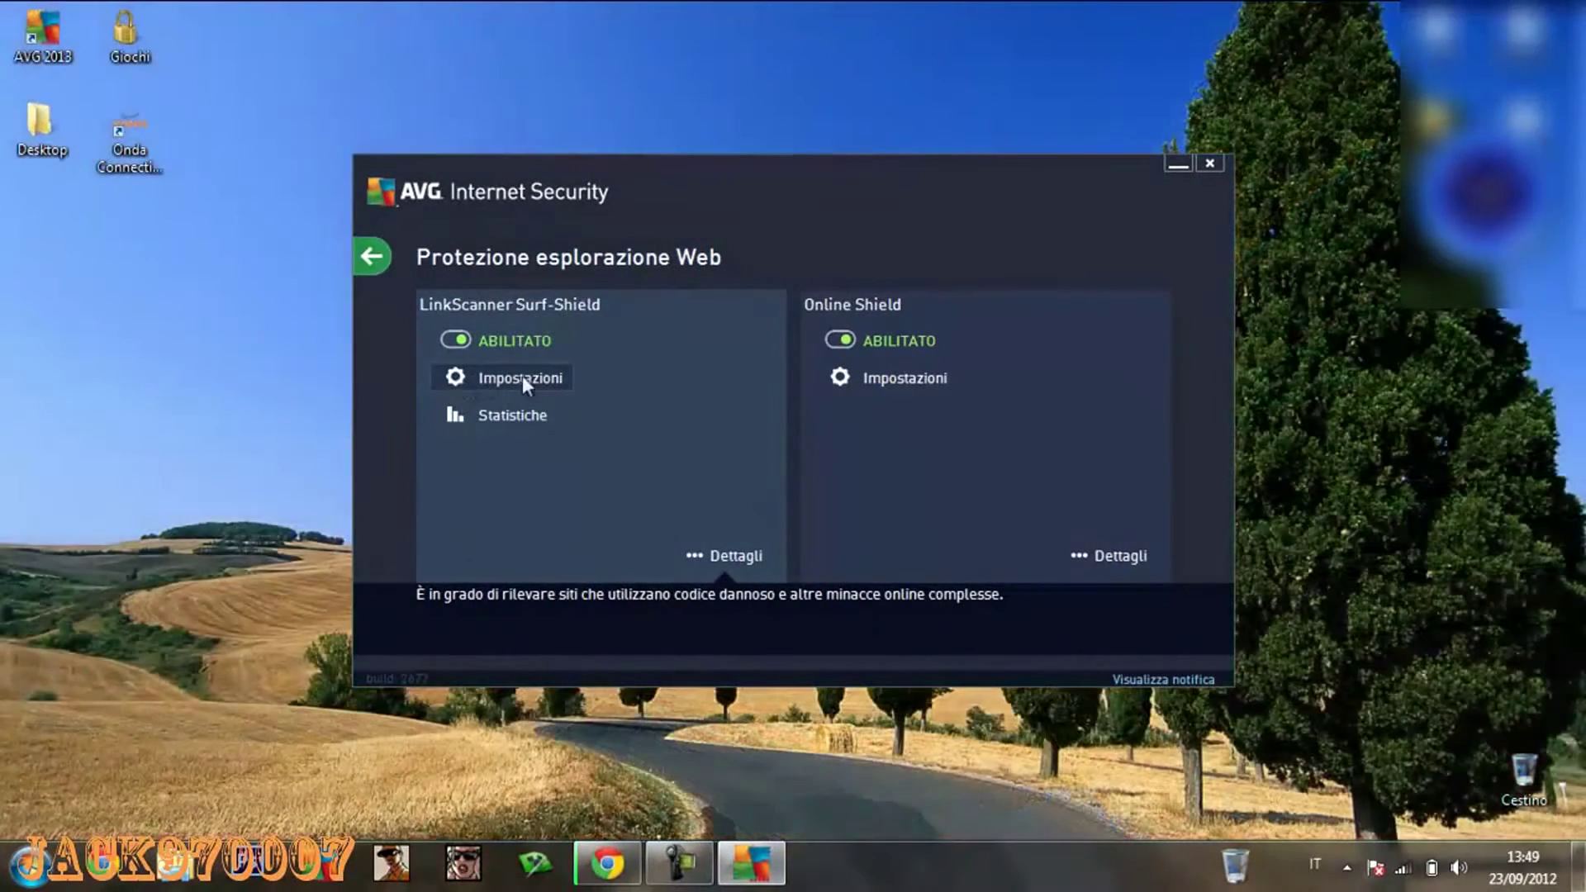
click(517, 378)
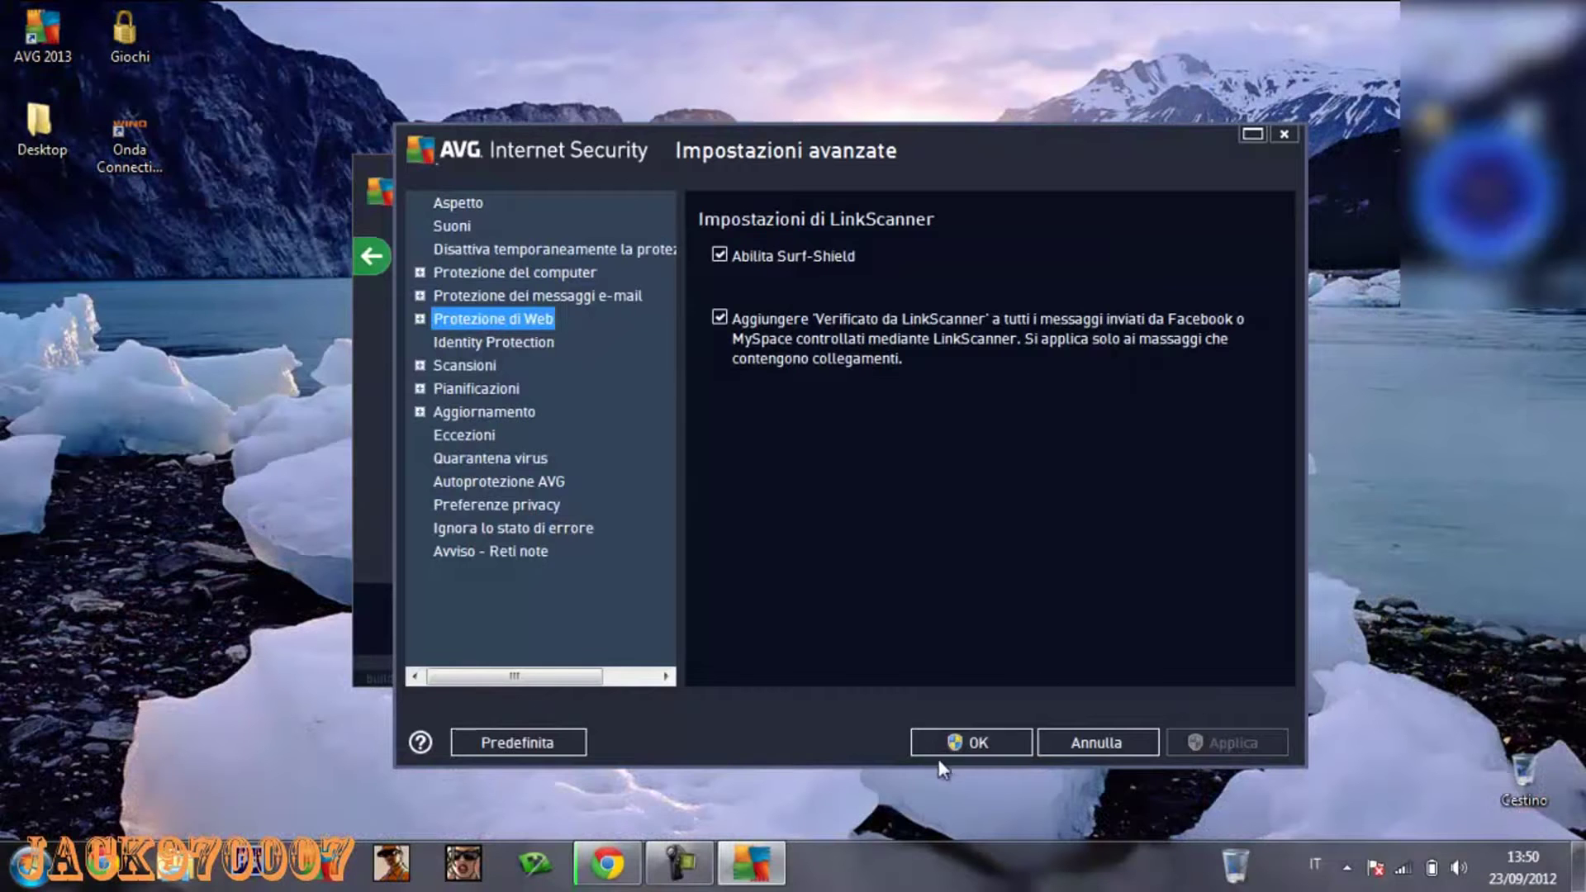
click(977, 747)
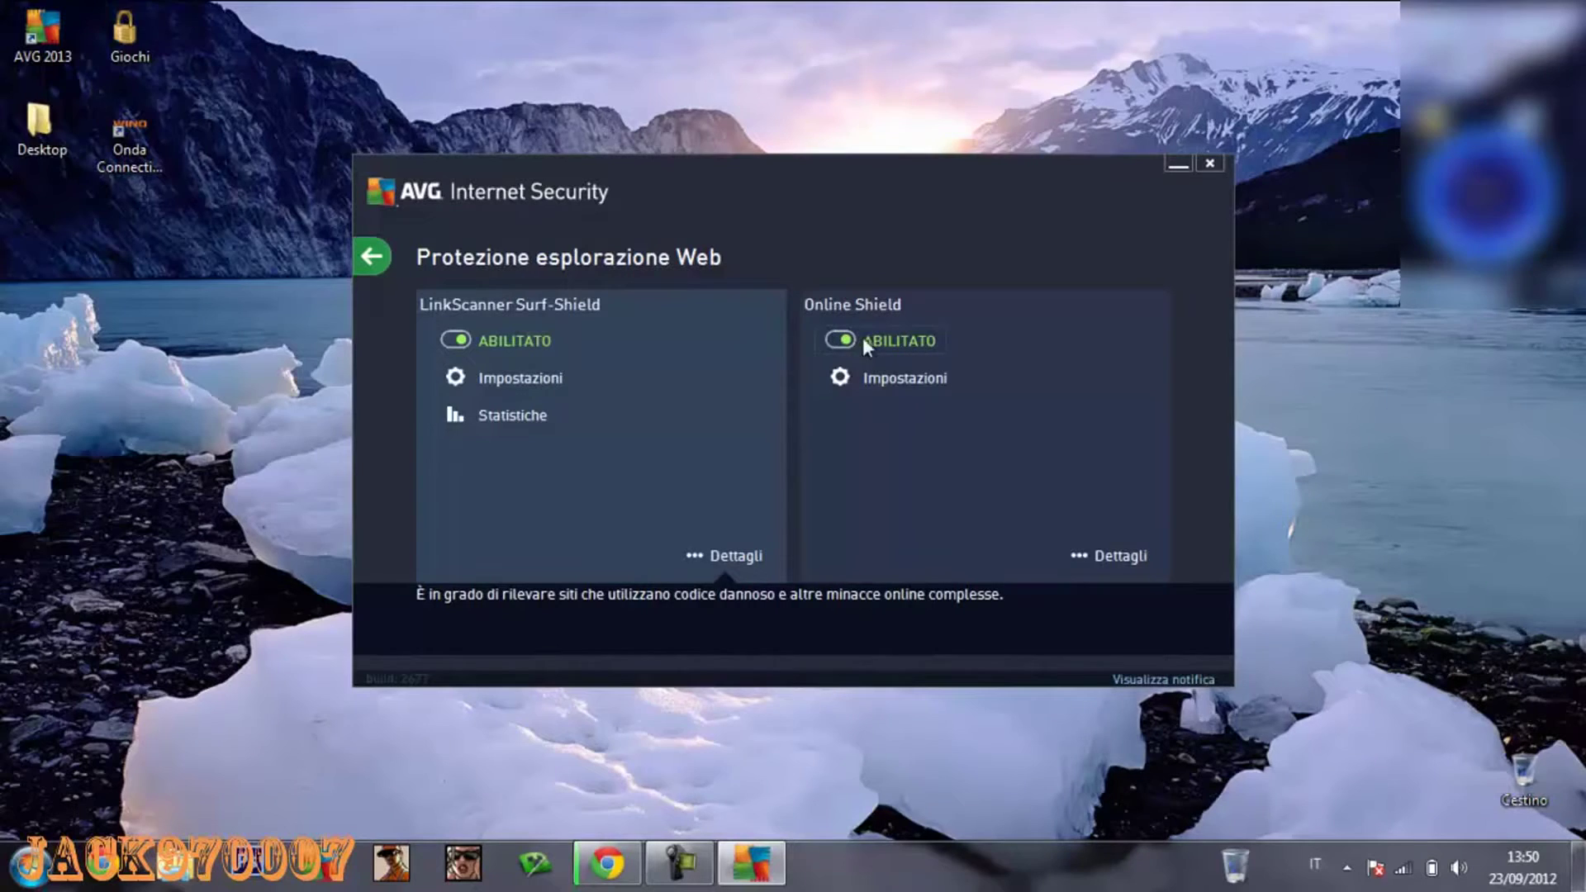
click(902, 377)
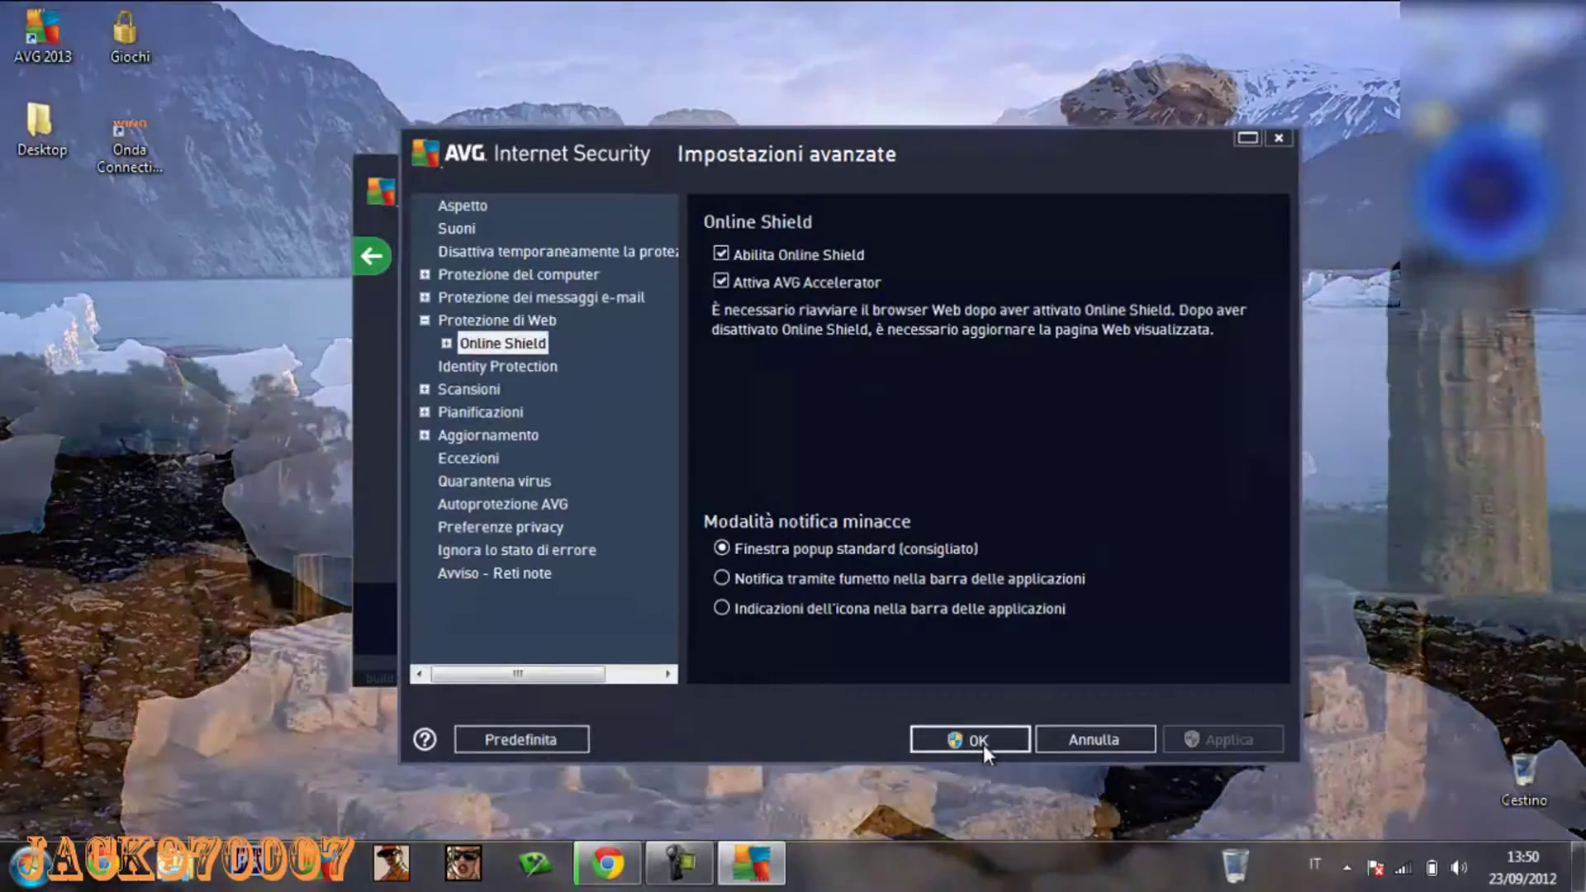
click(977, 742)
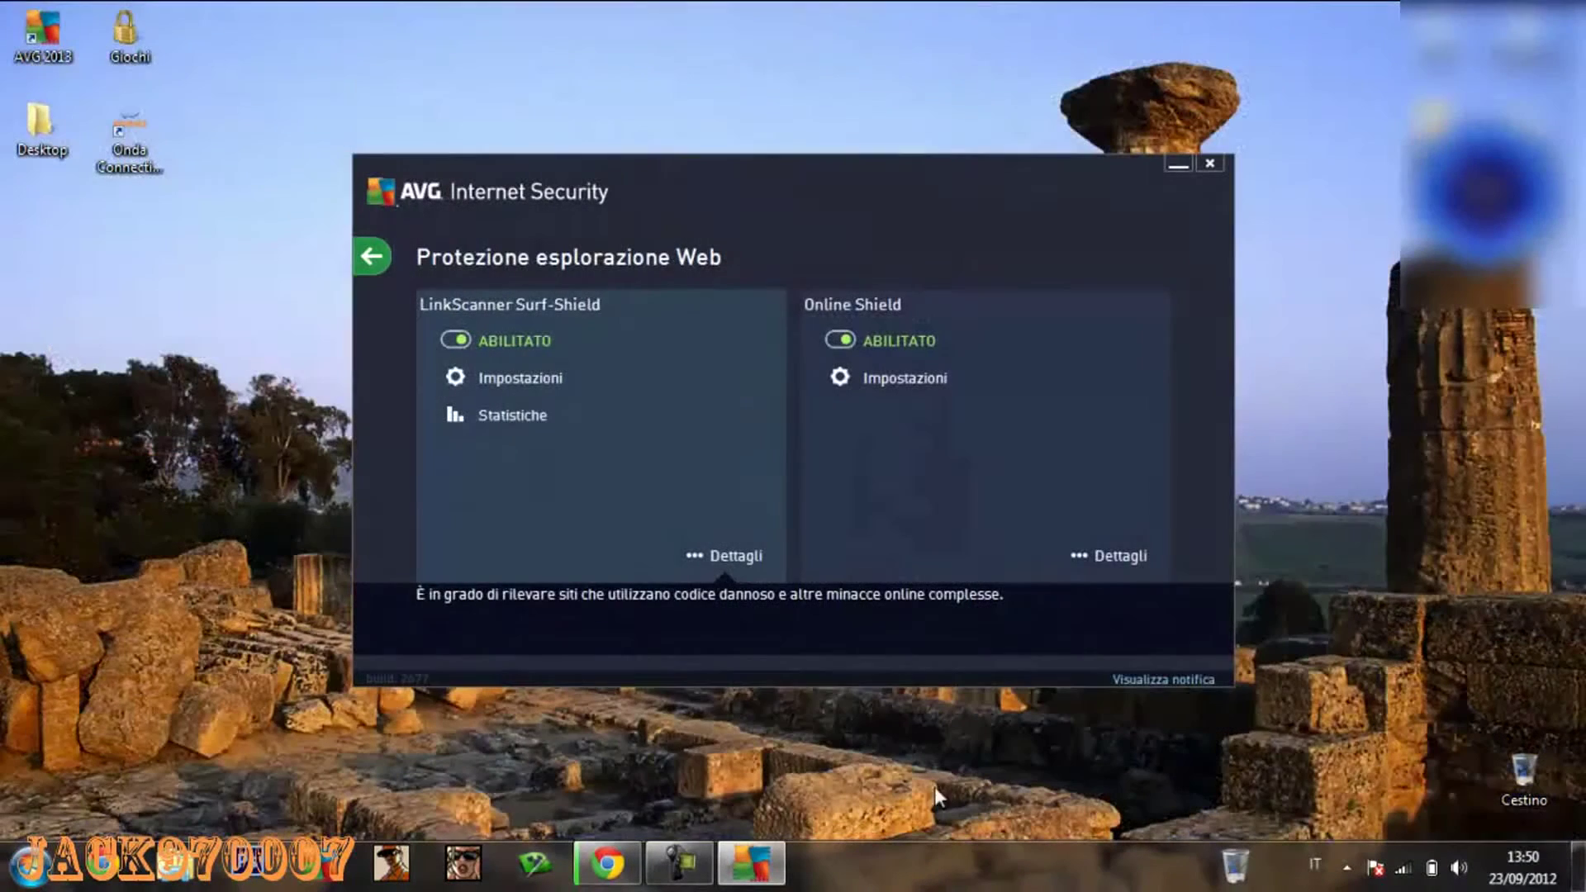
click(373, 258)
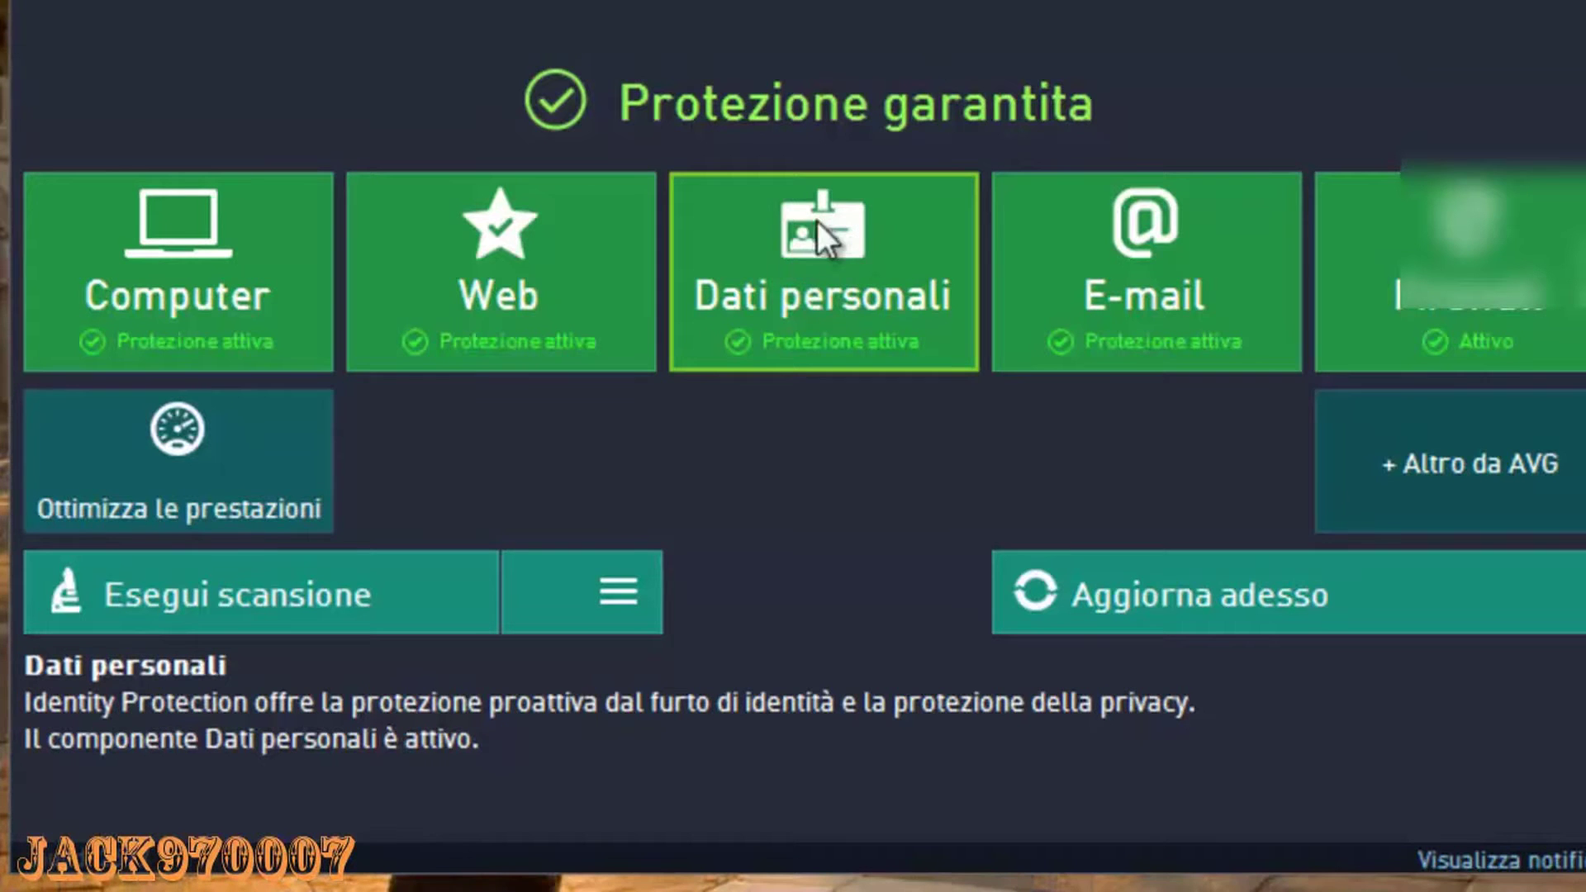
Review the Identity Protection settings for handling detected threats, accept them and return to the main overview
click(789, 261)
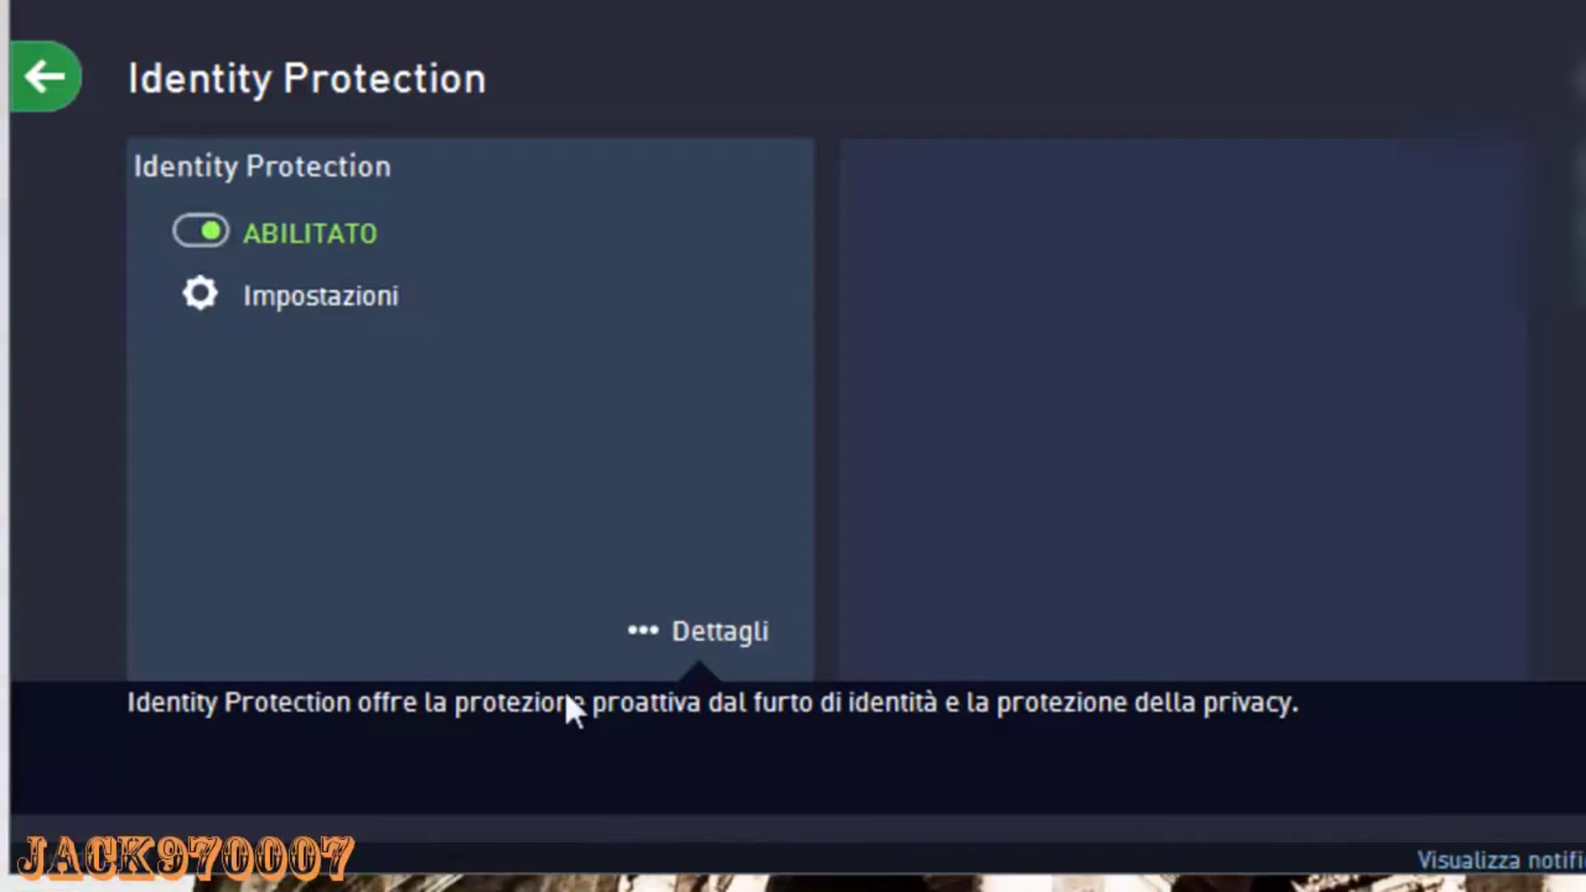
click(312, 295)
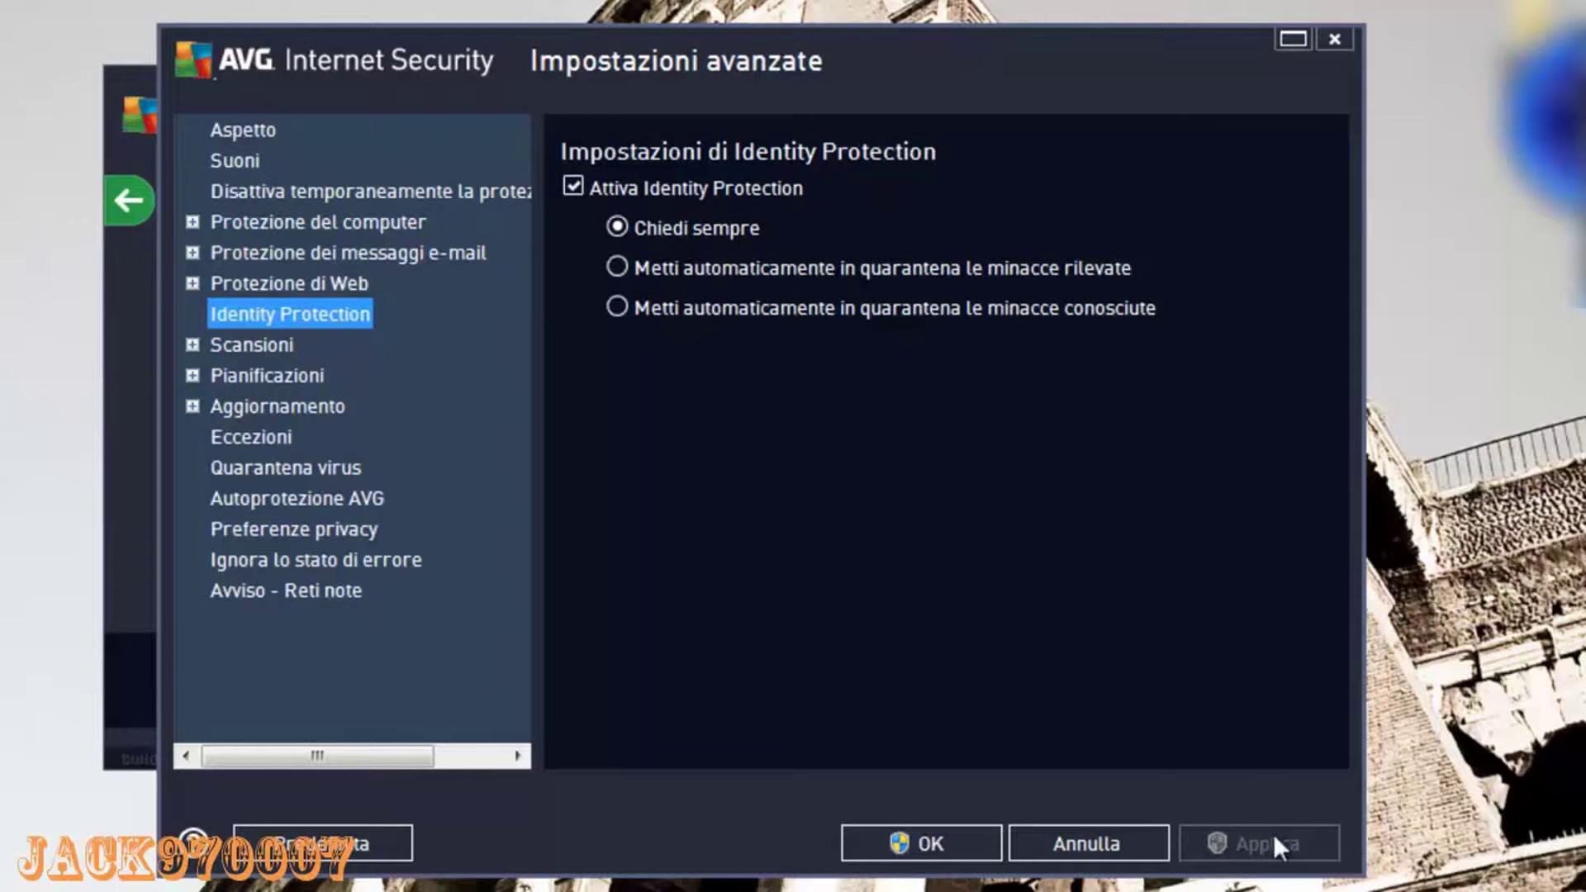
click(923, 851)
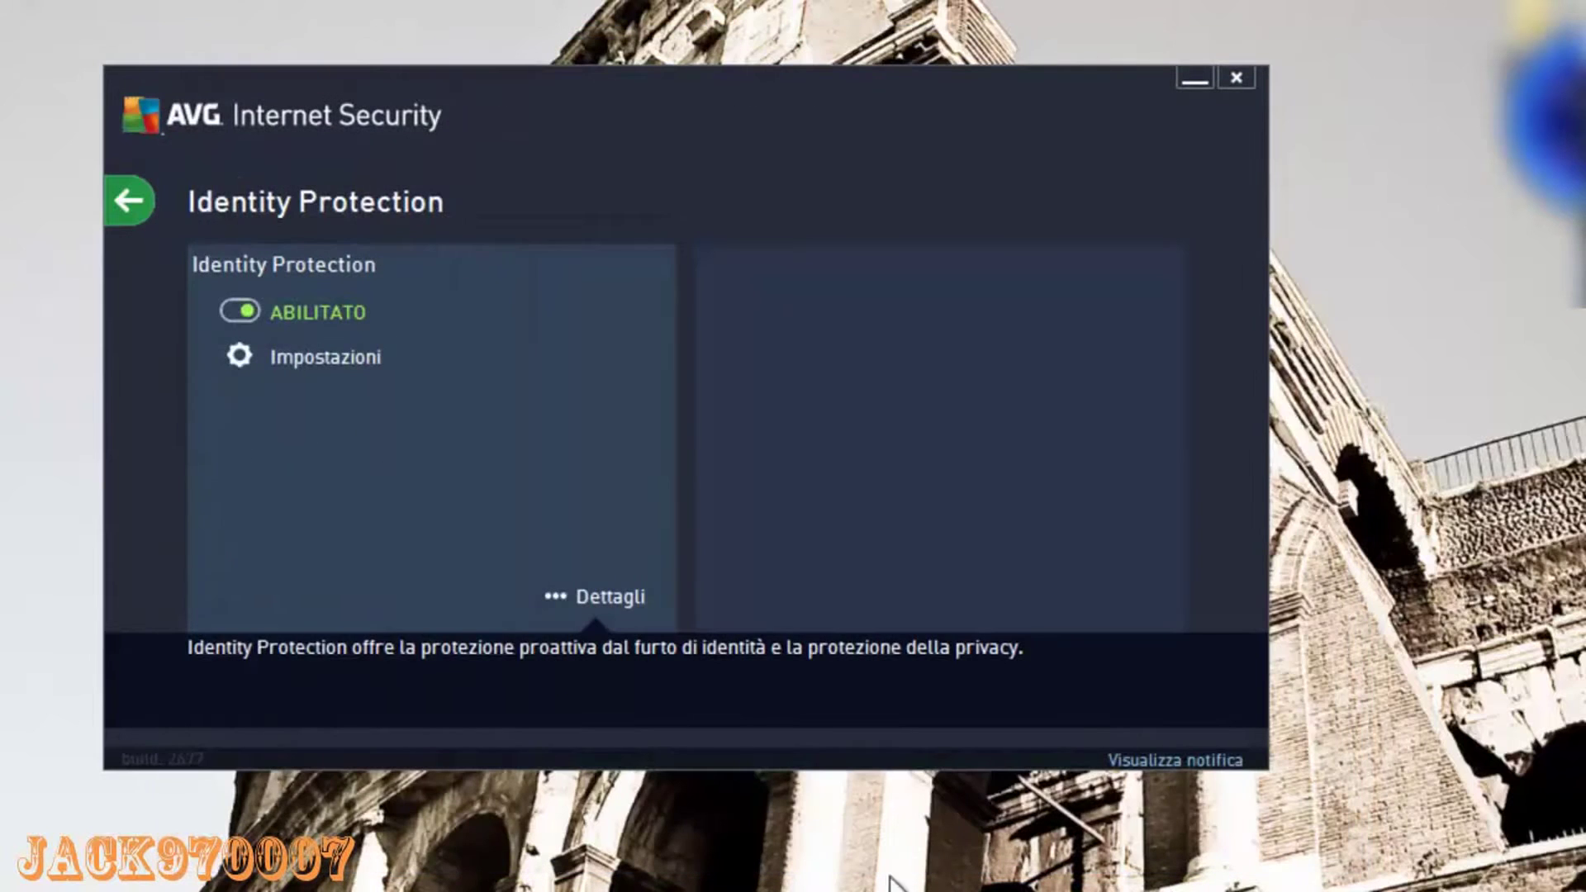
click(130, 201)
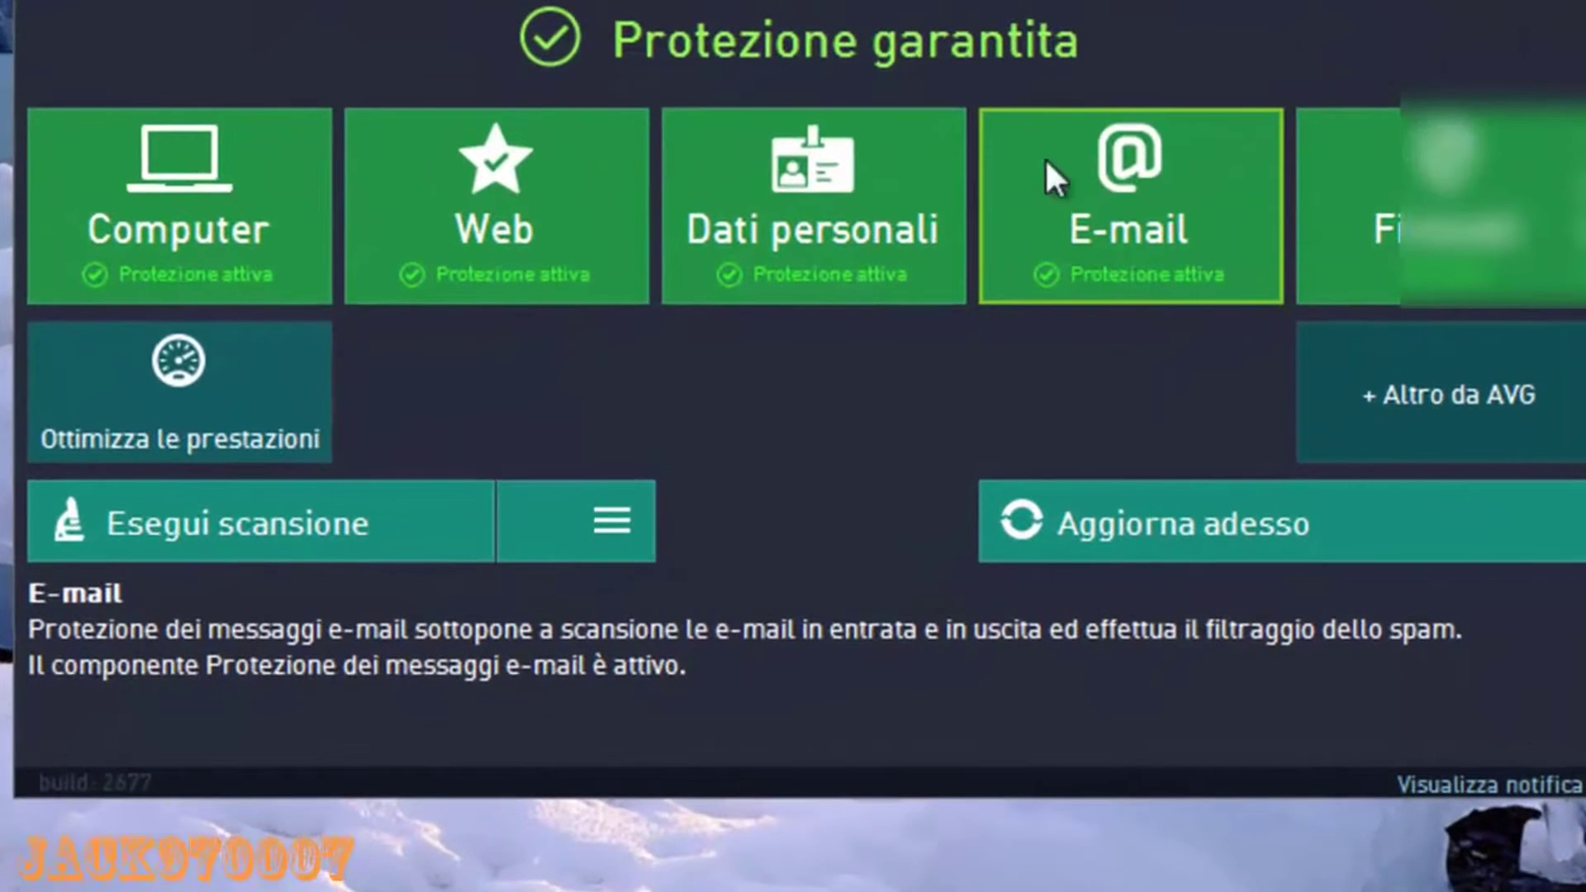
Enable the complete scan option (Attiva scansione completa) in the e-mail scanning settings, apply it and return to the main overview
click(1098, 184)
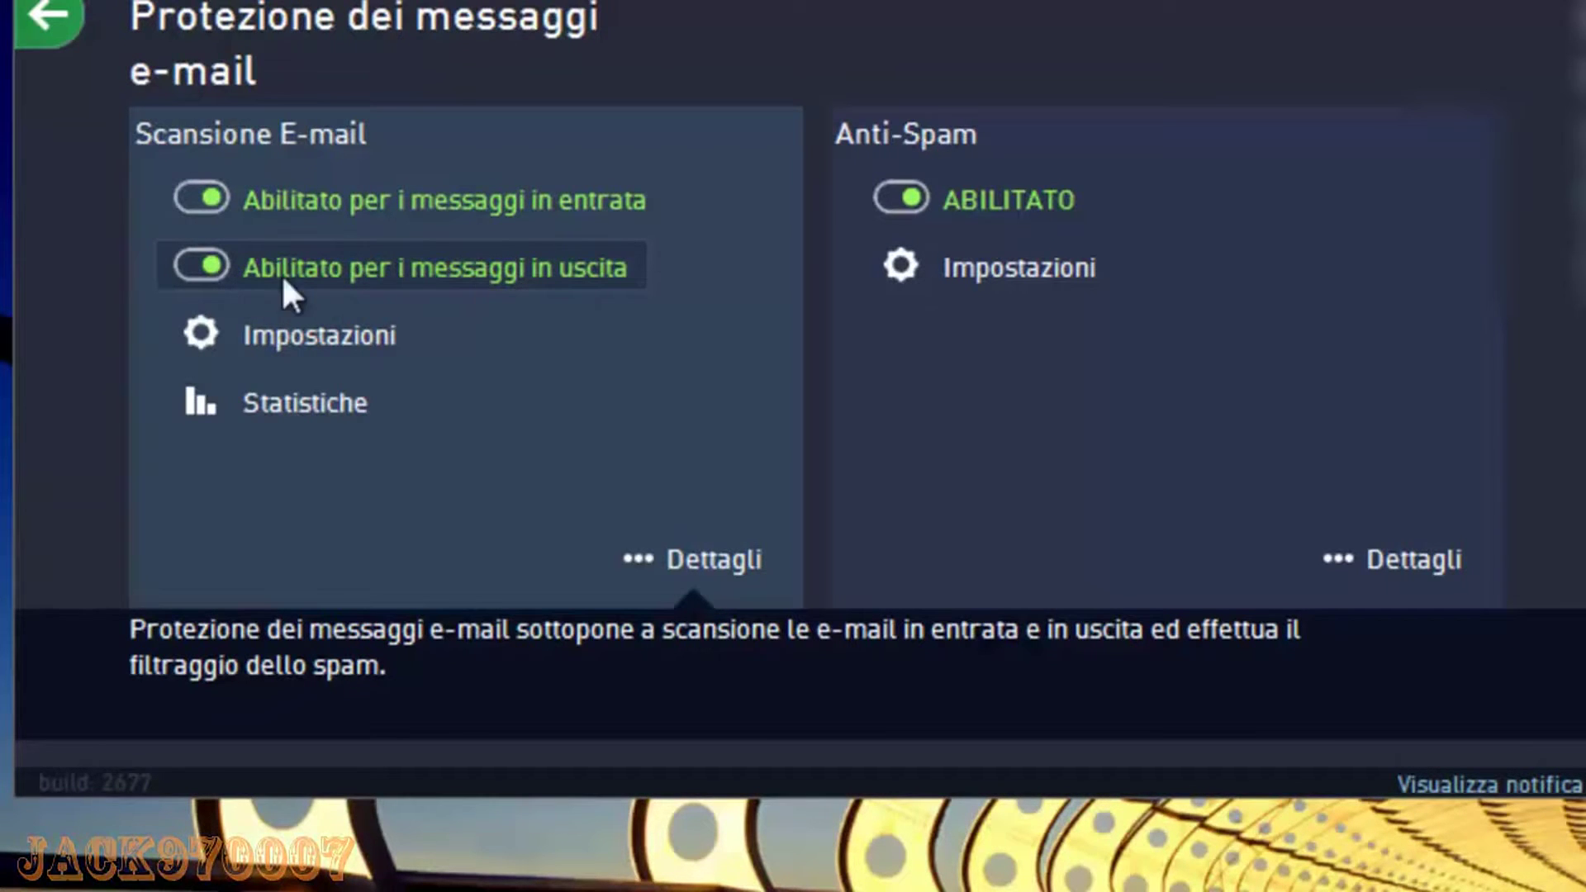
click(312, 338)
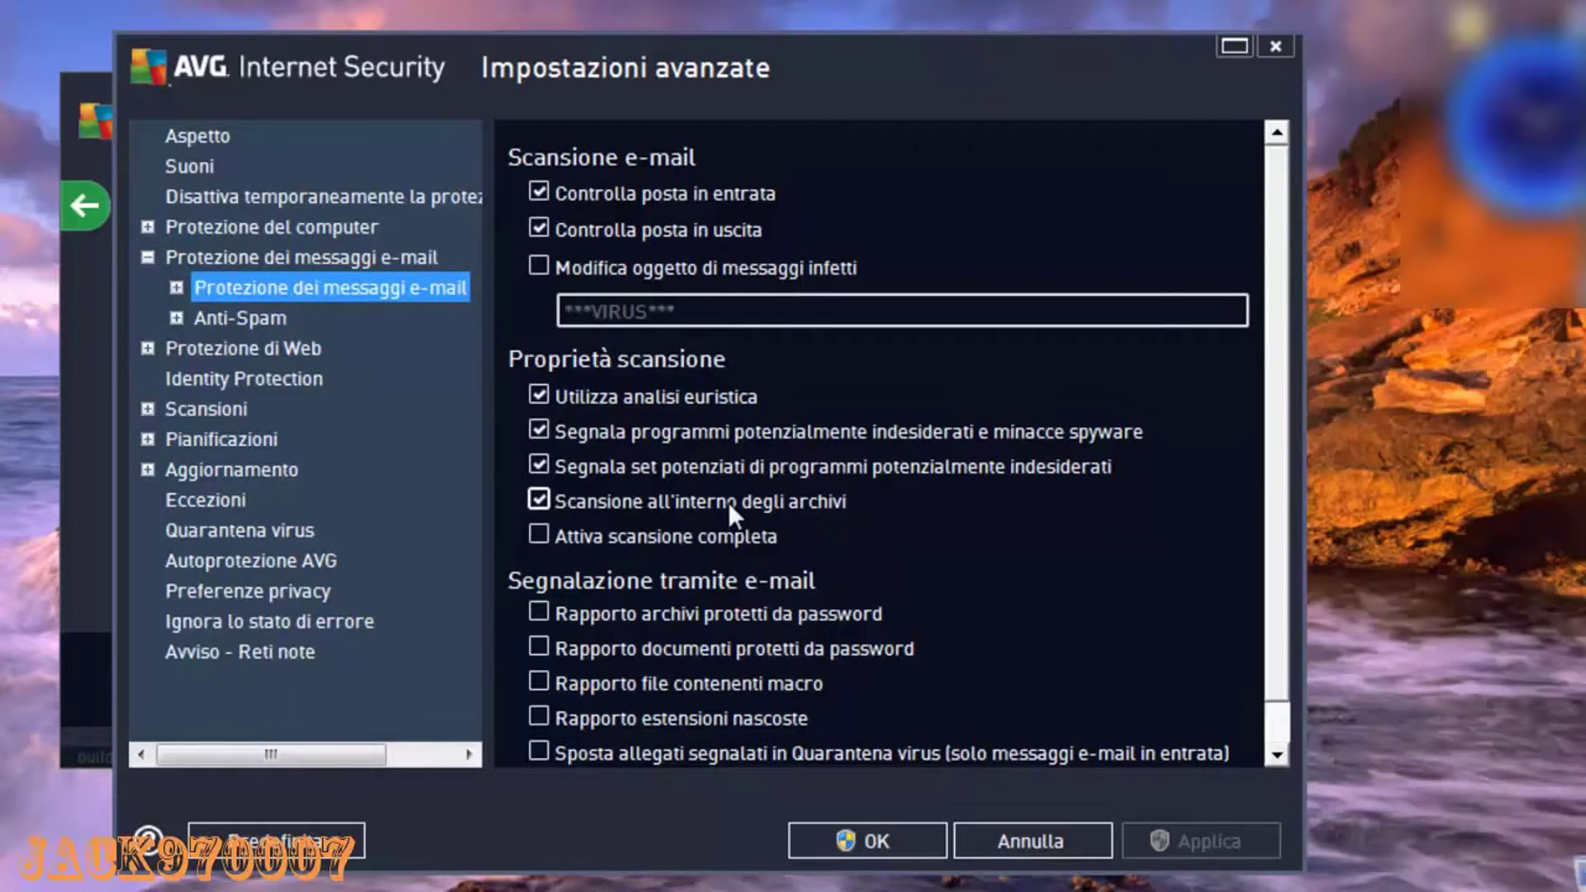
click(675, 535)
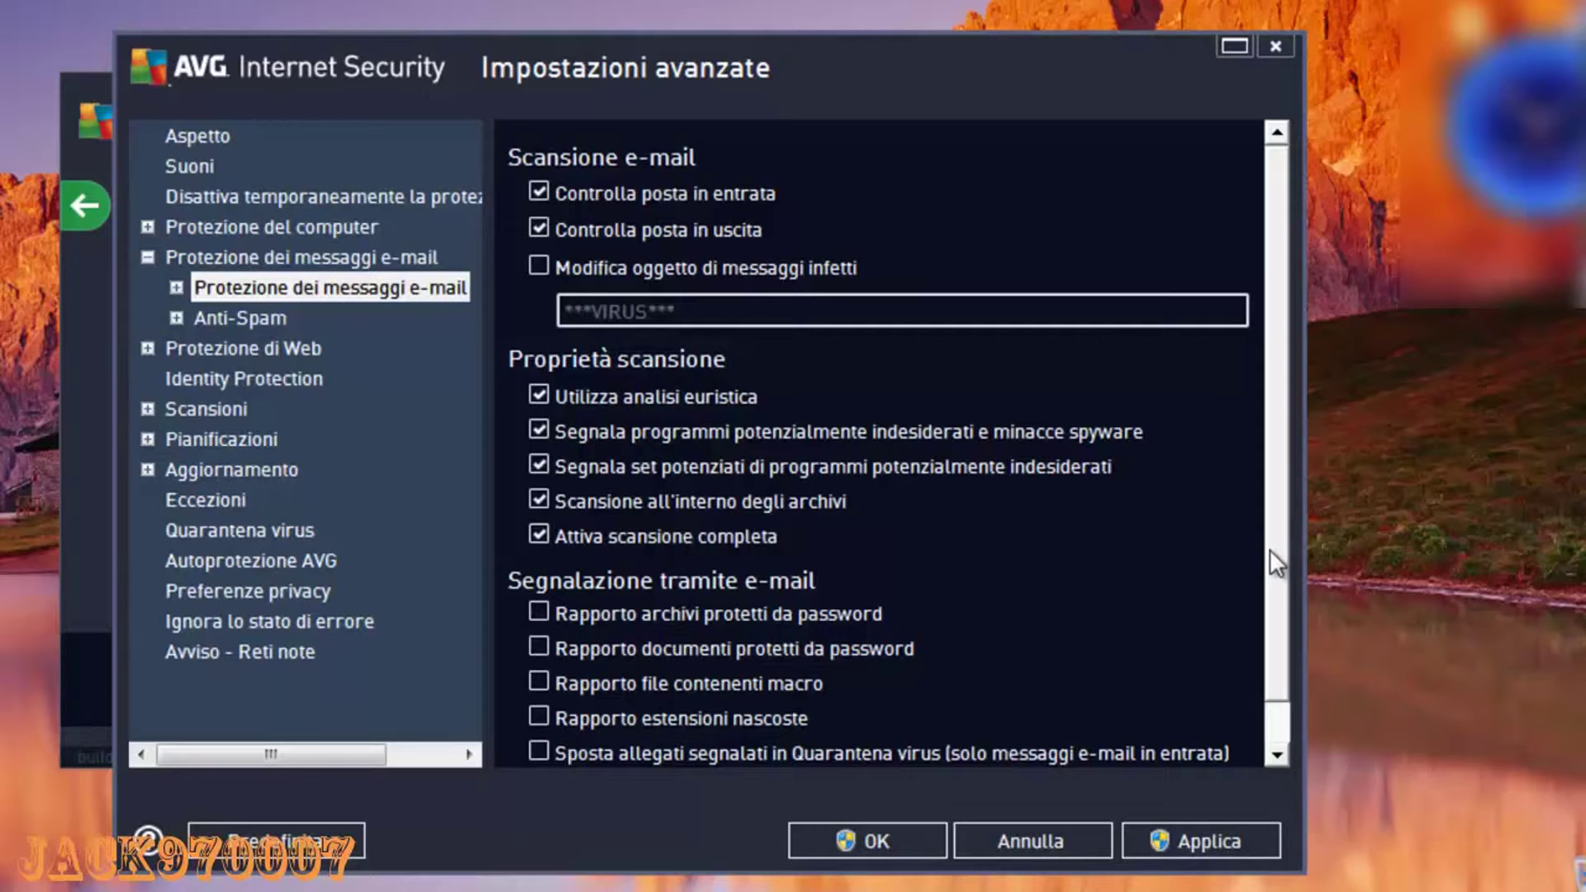
drag(1271, 558, 1272, 591)
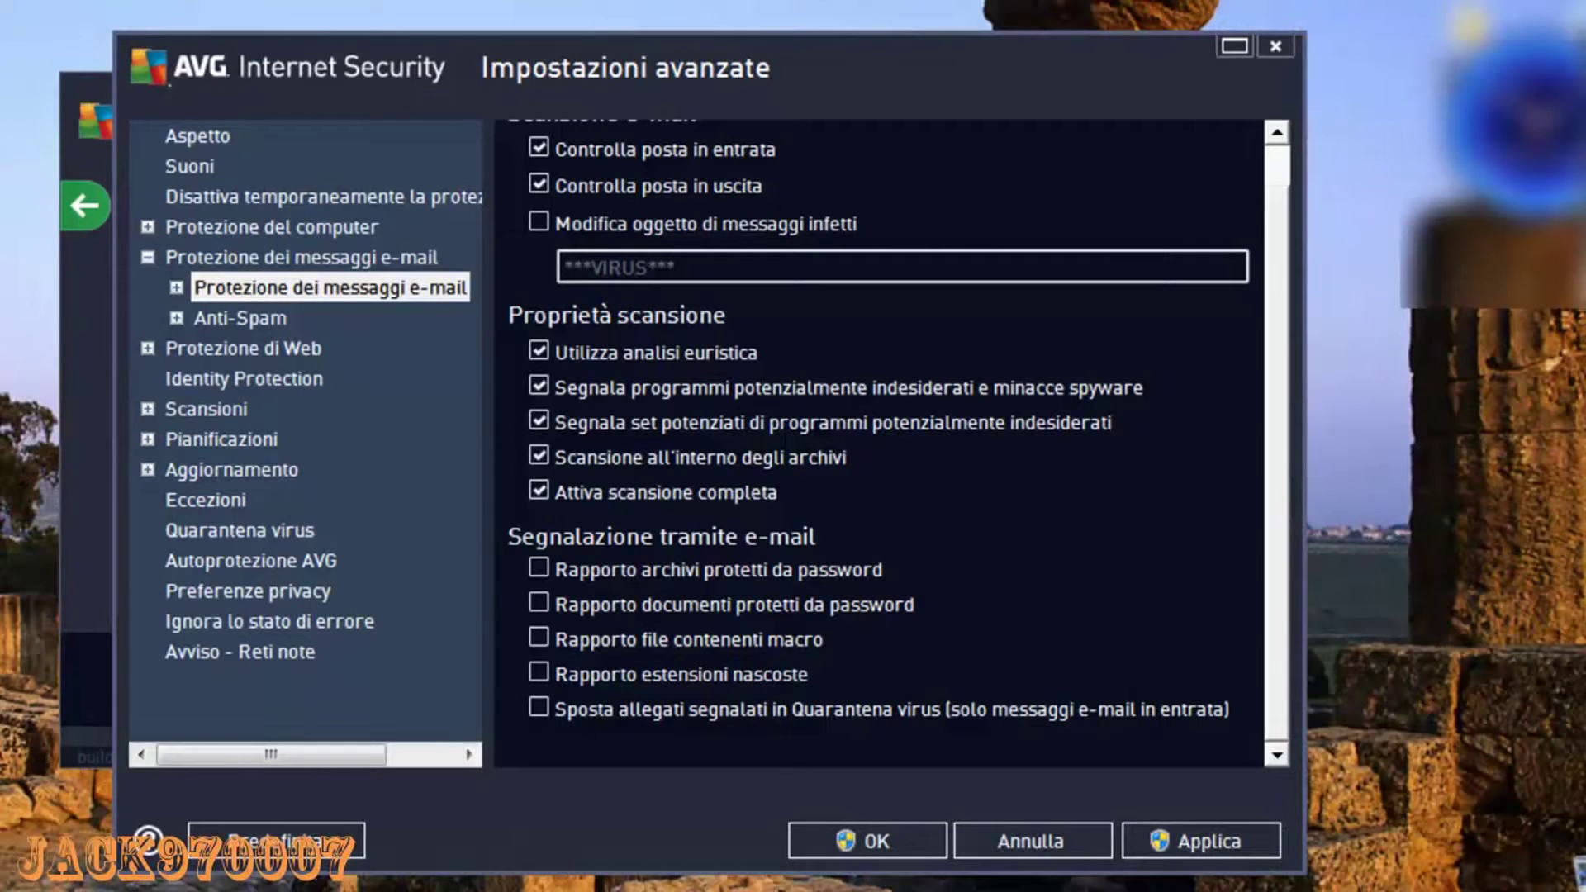
click(1222, 843)
click(859, 842)
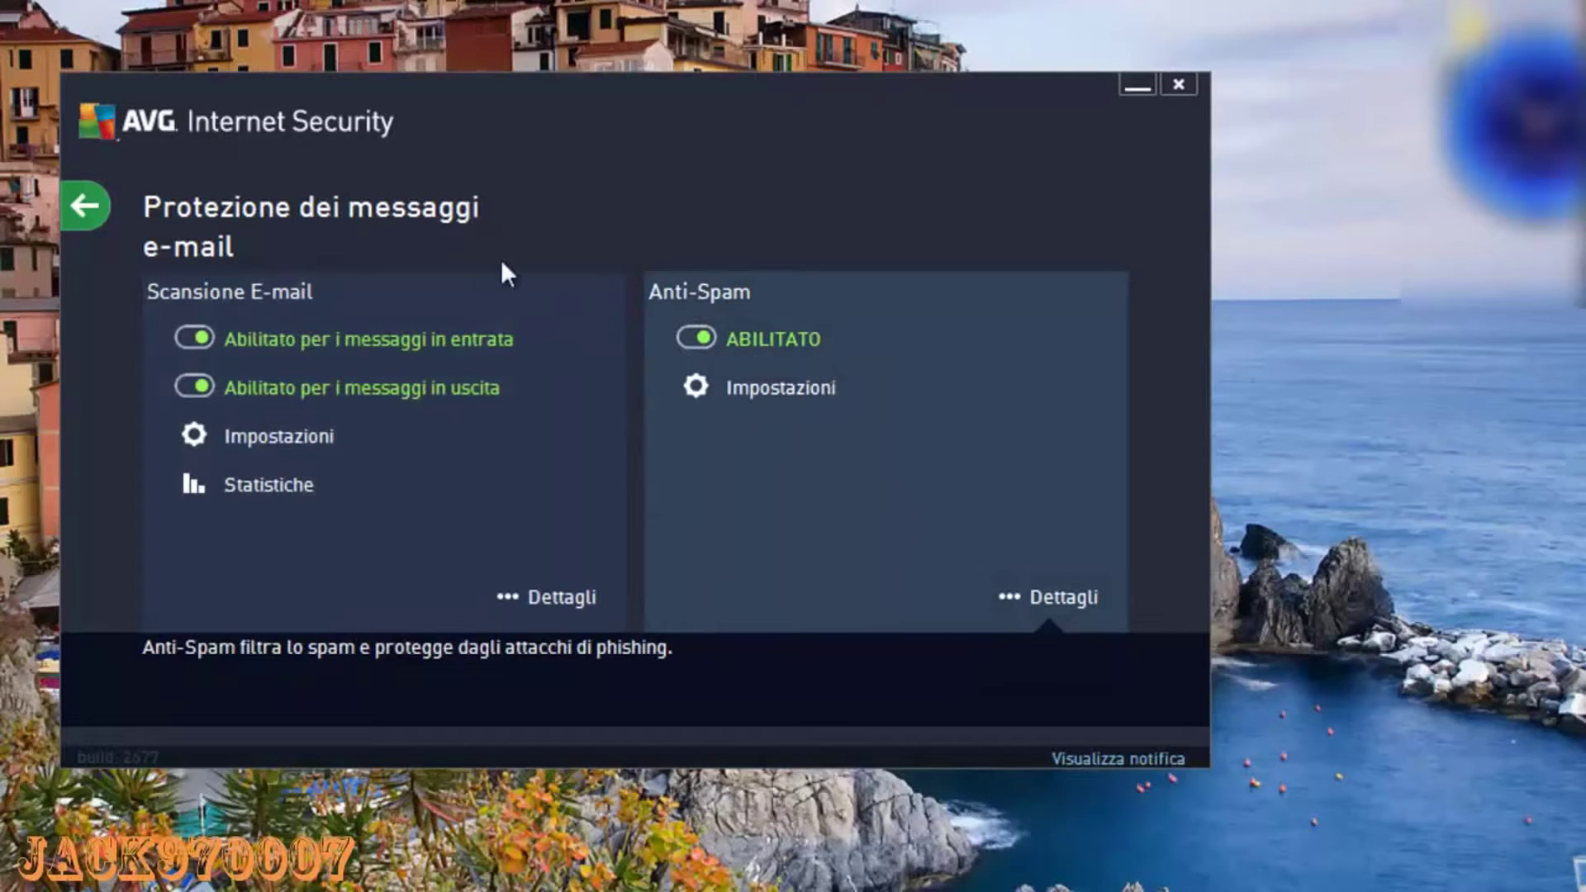
click(86, 206)
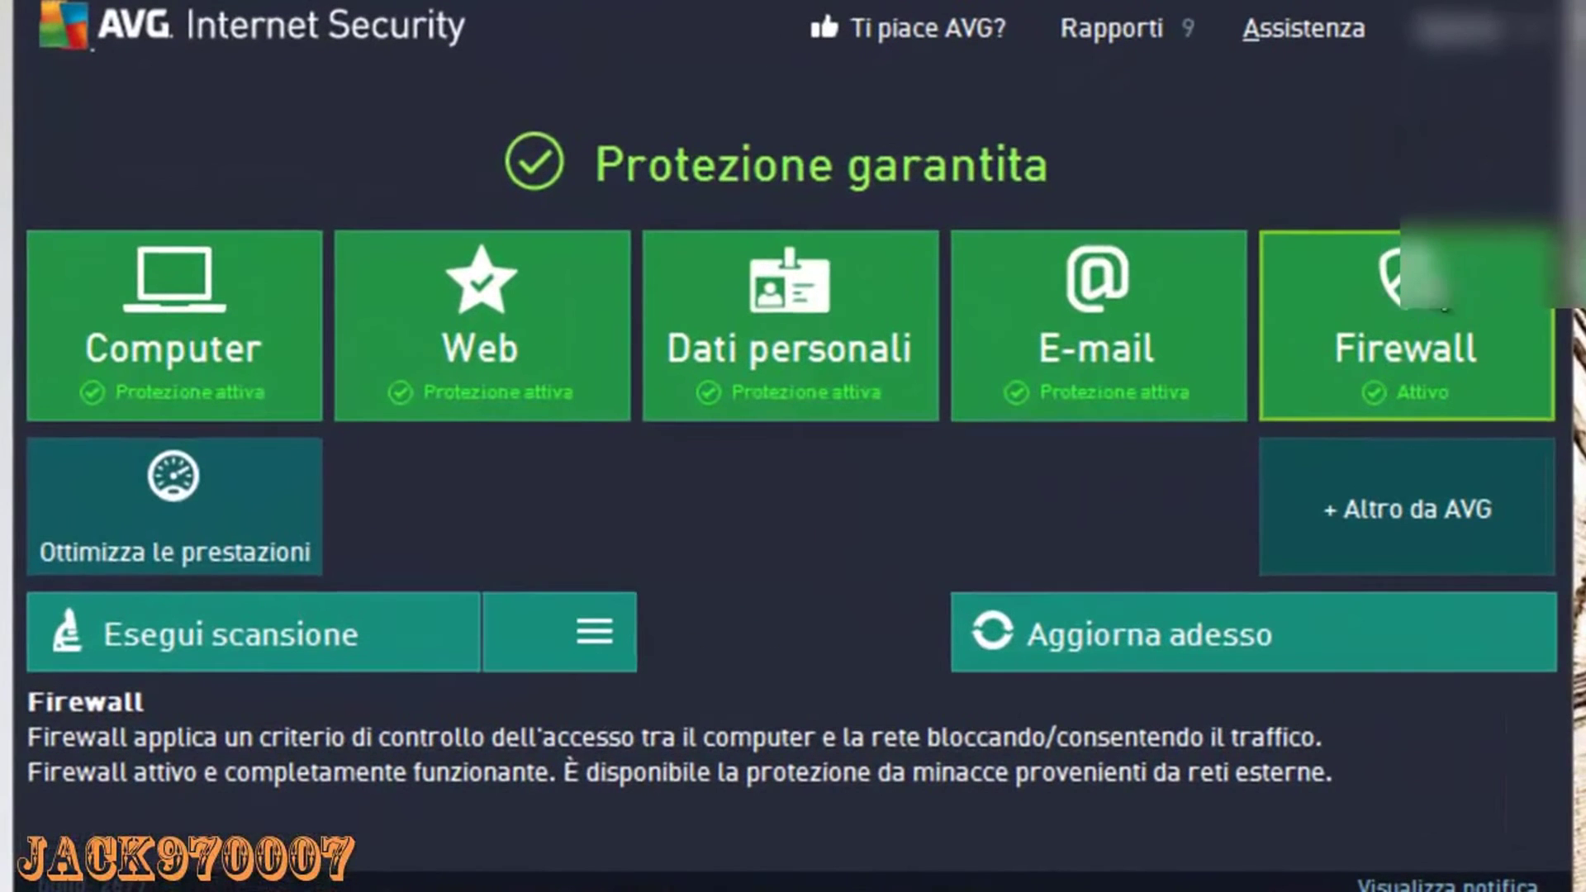
Apply the recommended automatic mode (Modalità automatica) to the firewall and return to the main overview
click(1427, 309)
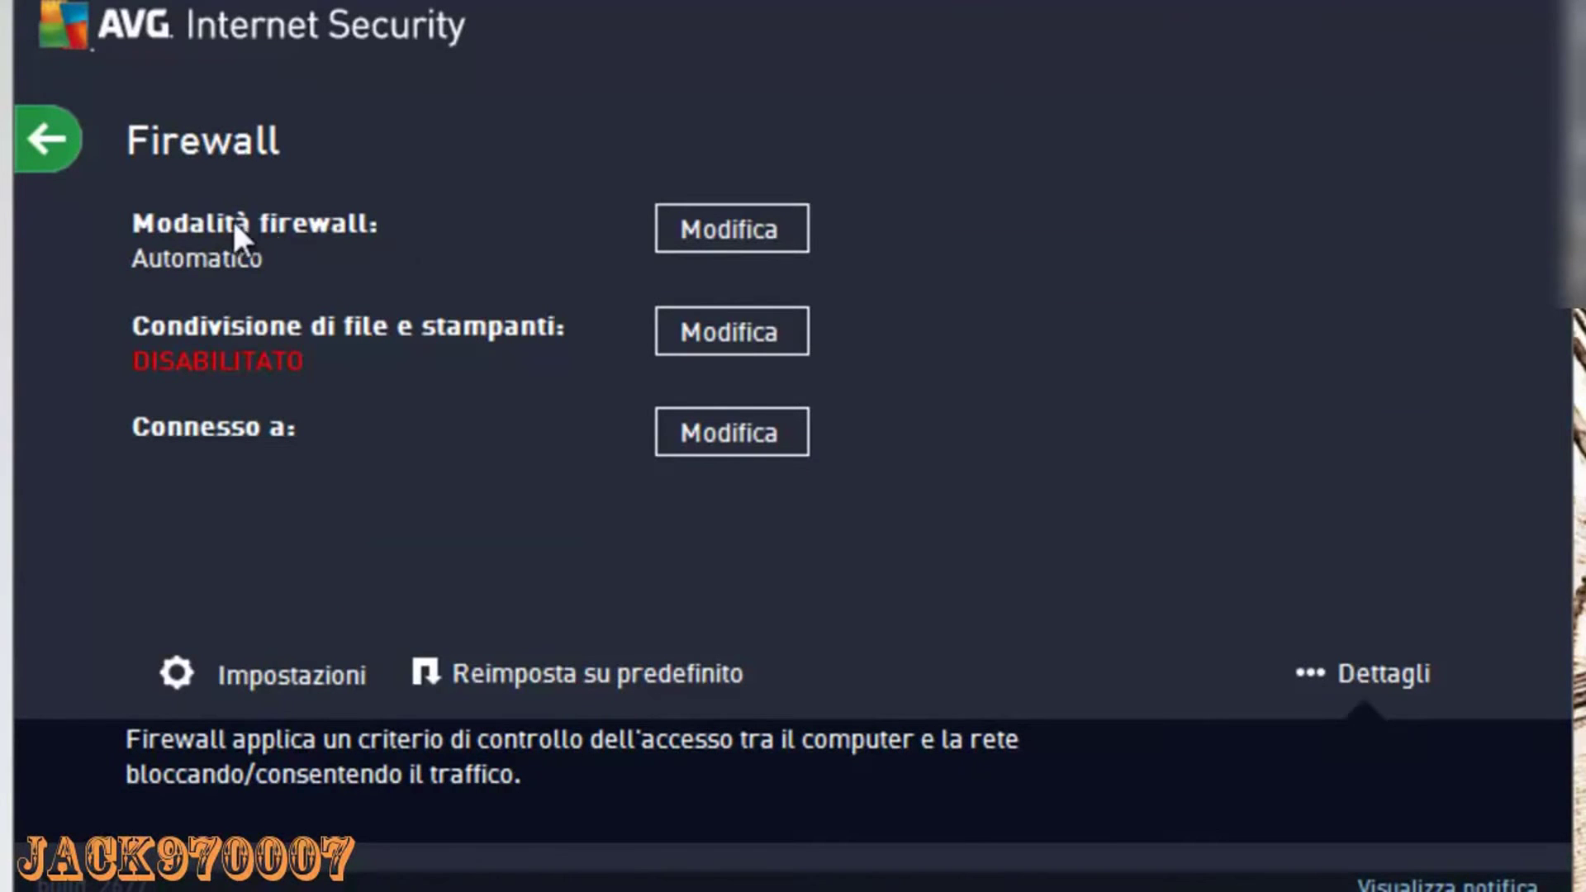
click(710, 228)
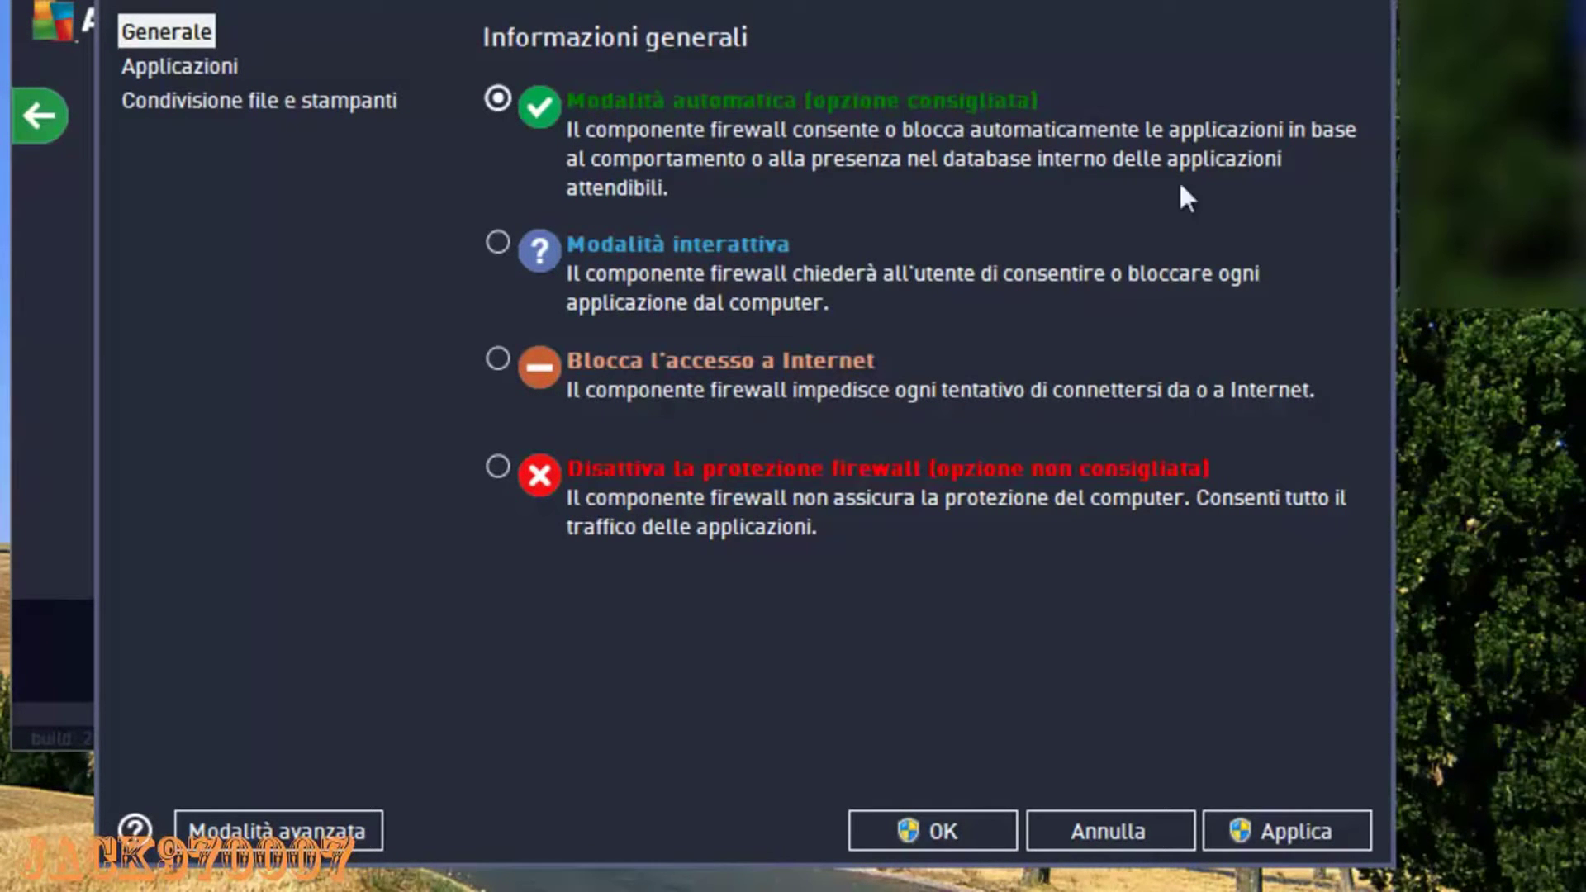
click(1297, 826)
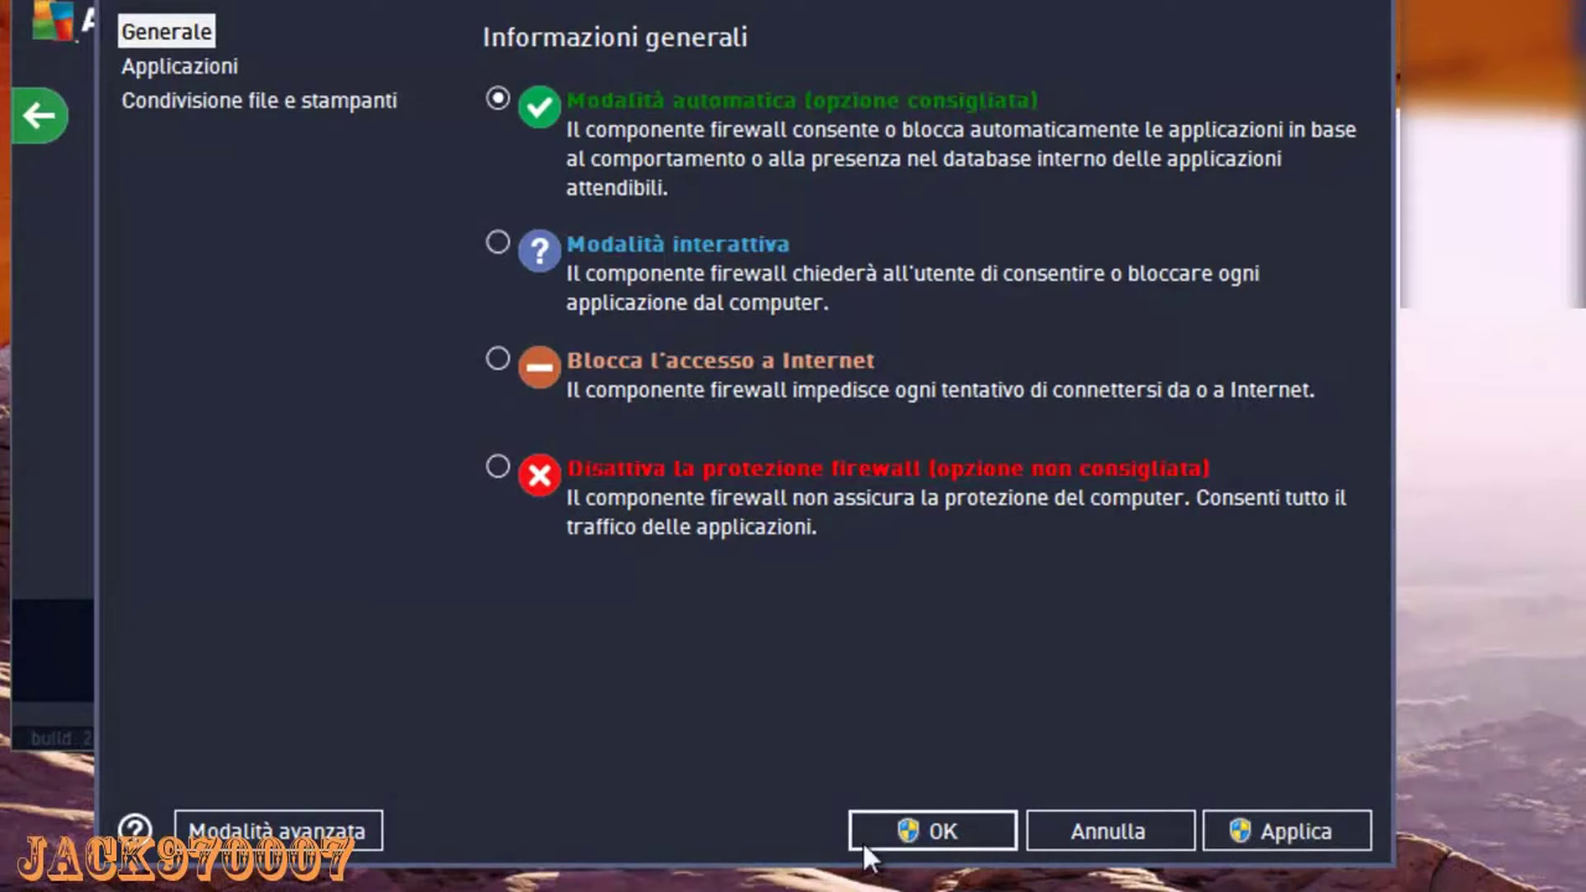
click(927, 830)
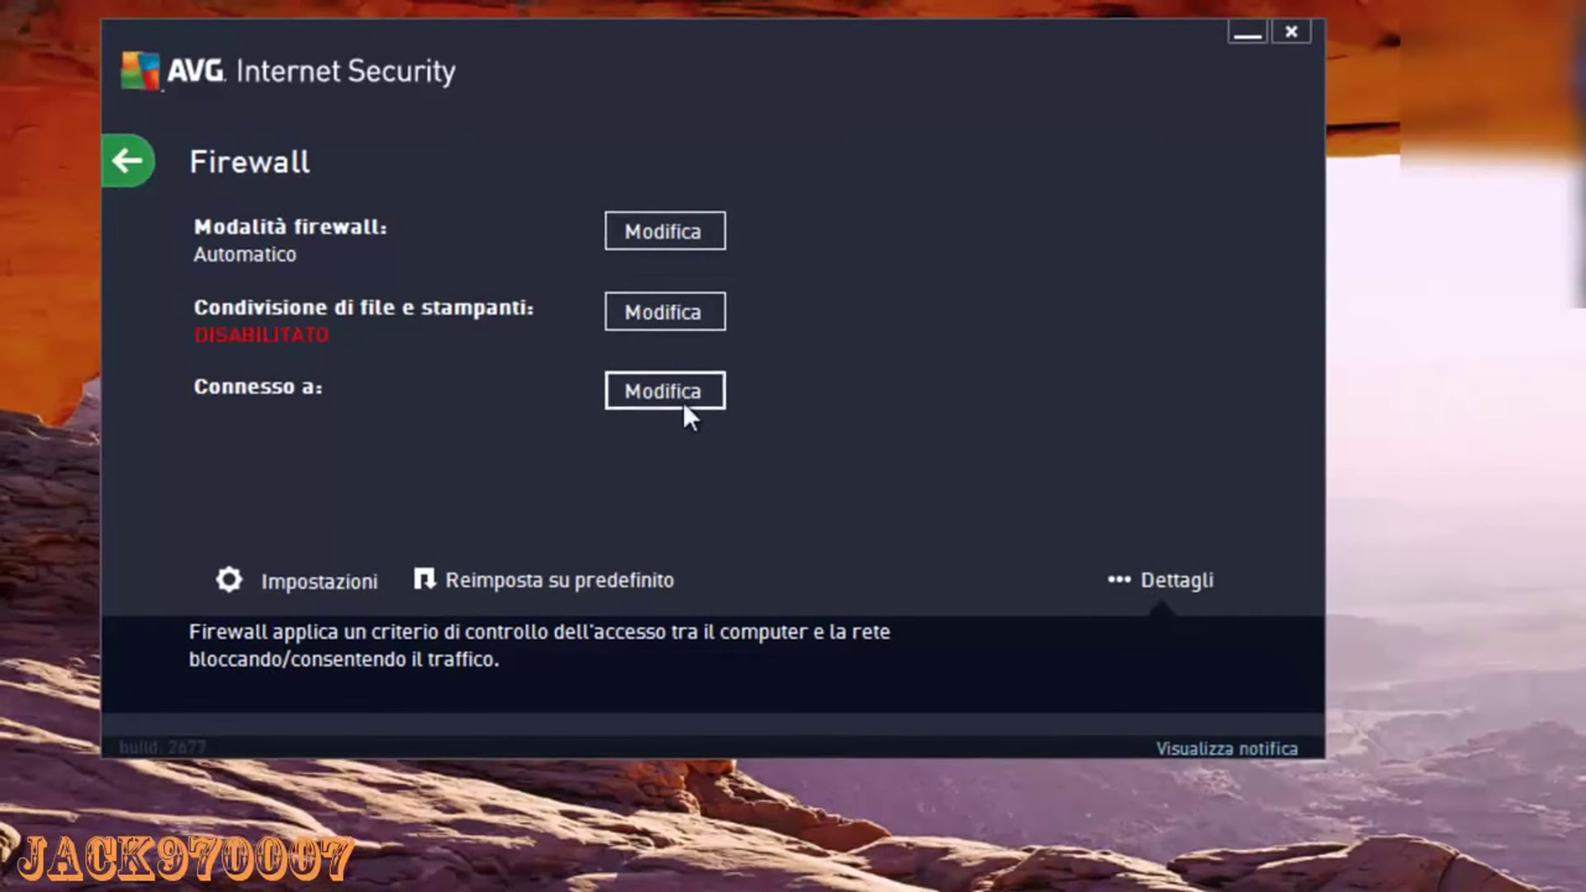
click(132, 164)
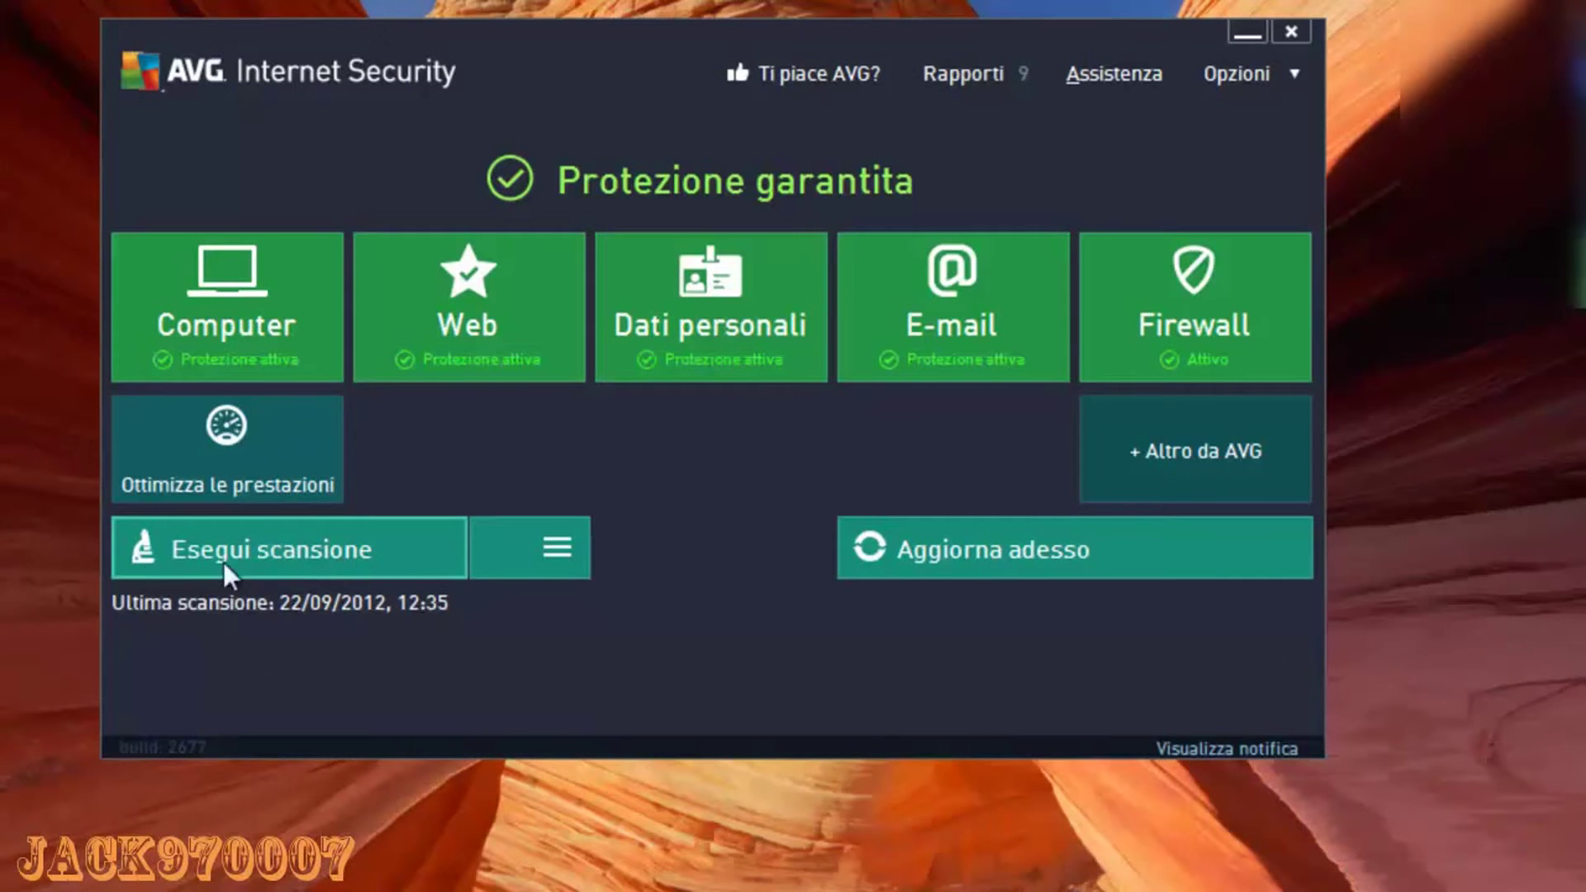
Review the settings of the whole computer scan, return to the main overview and close the antivirus window
click(549, 552)
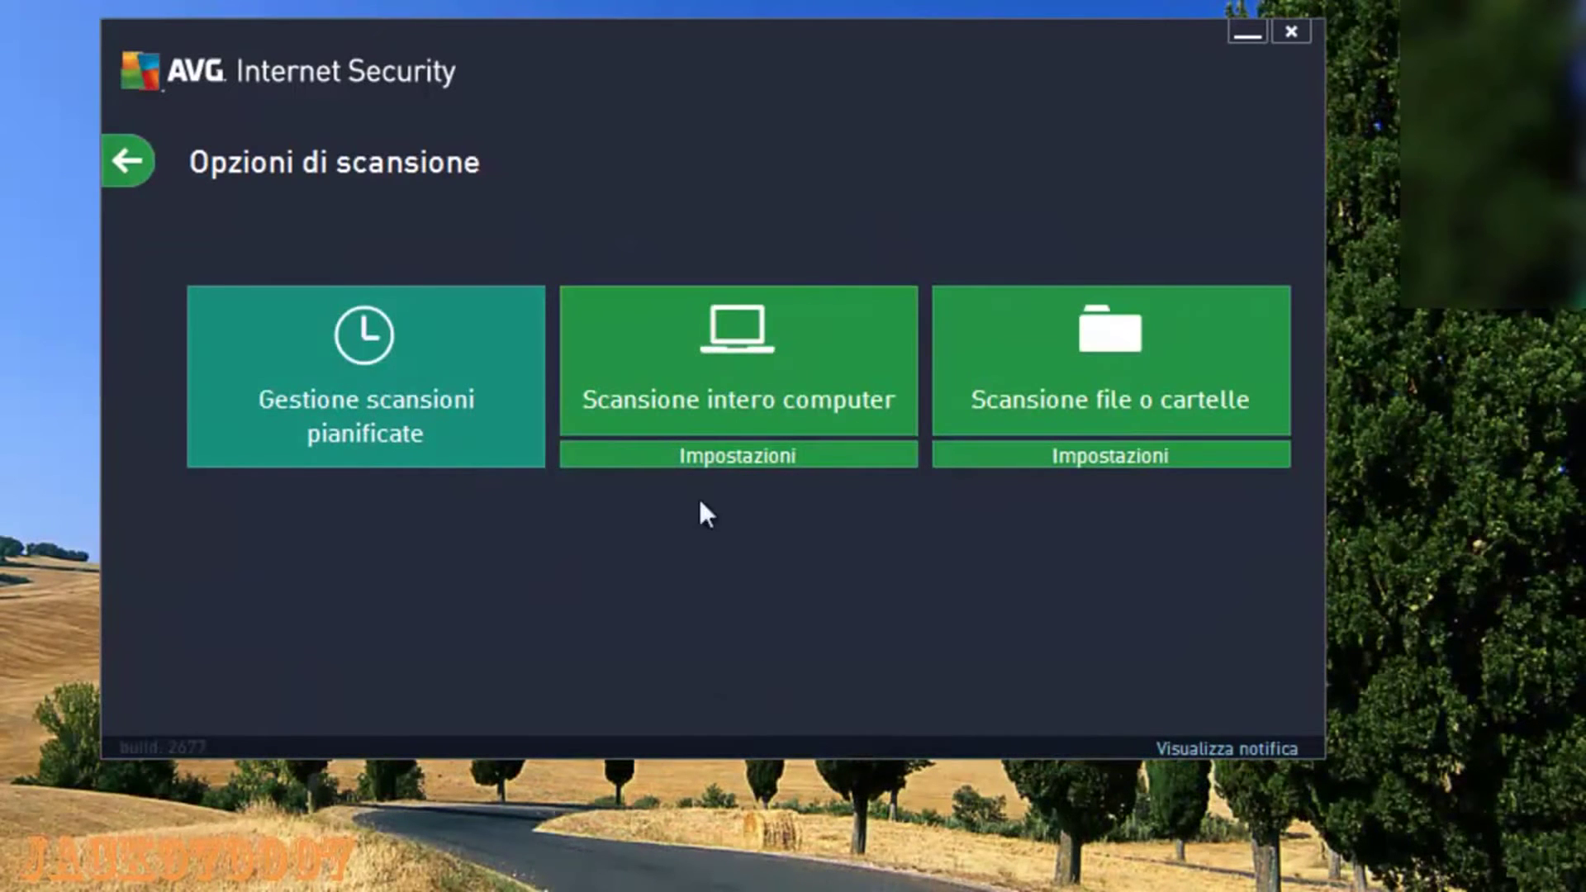
click(712, 457)
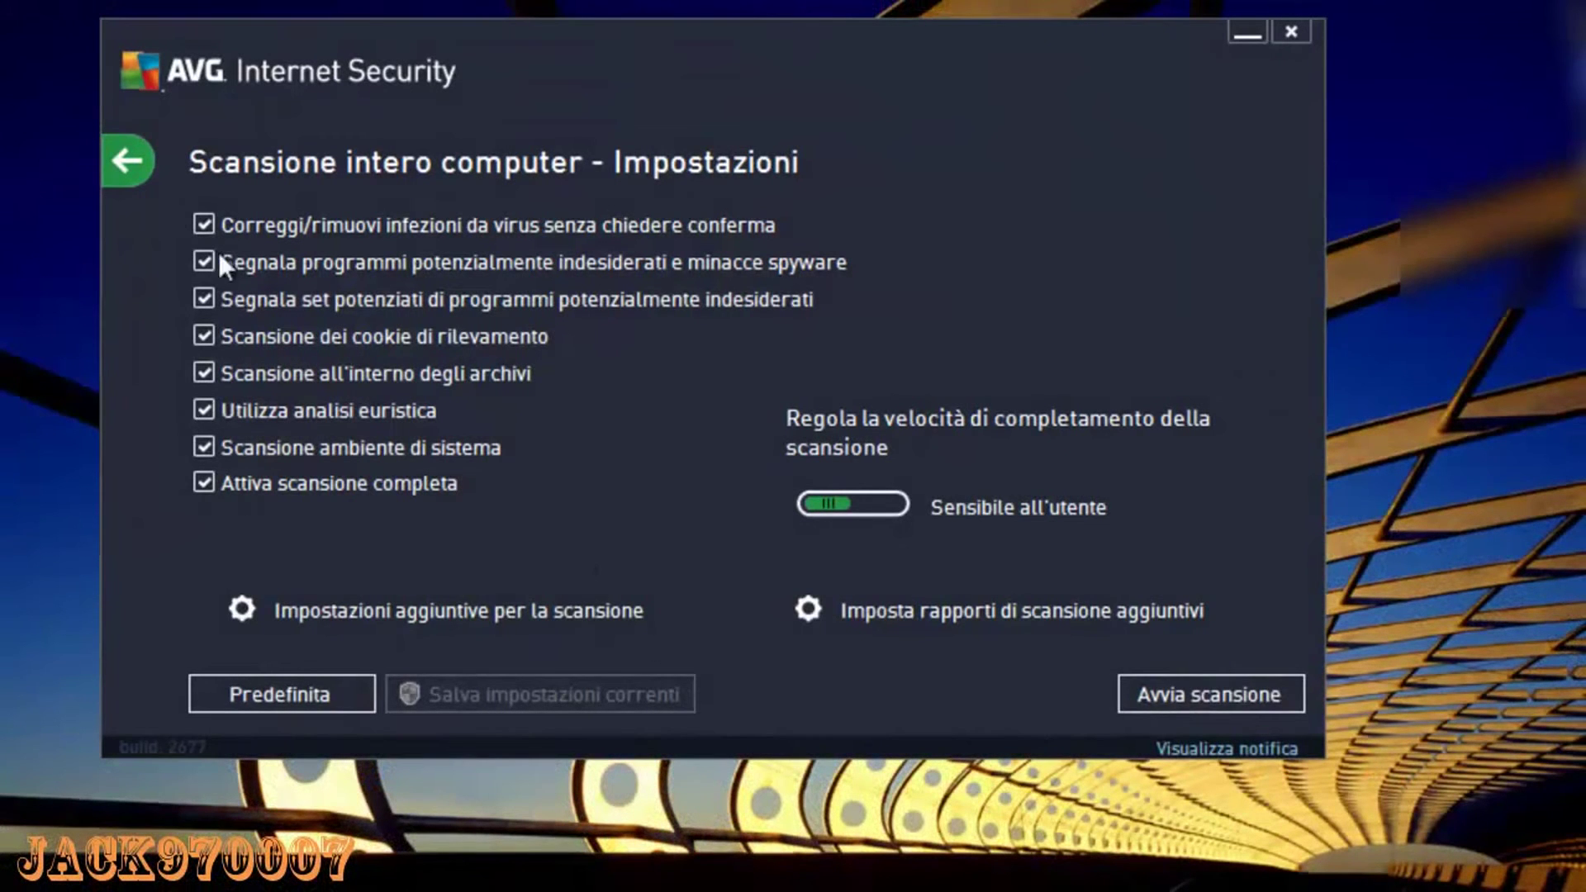
click(129, 161)
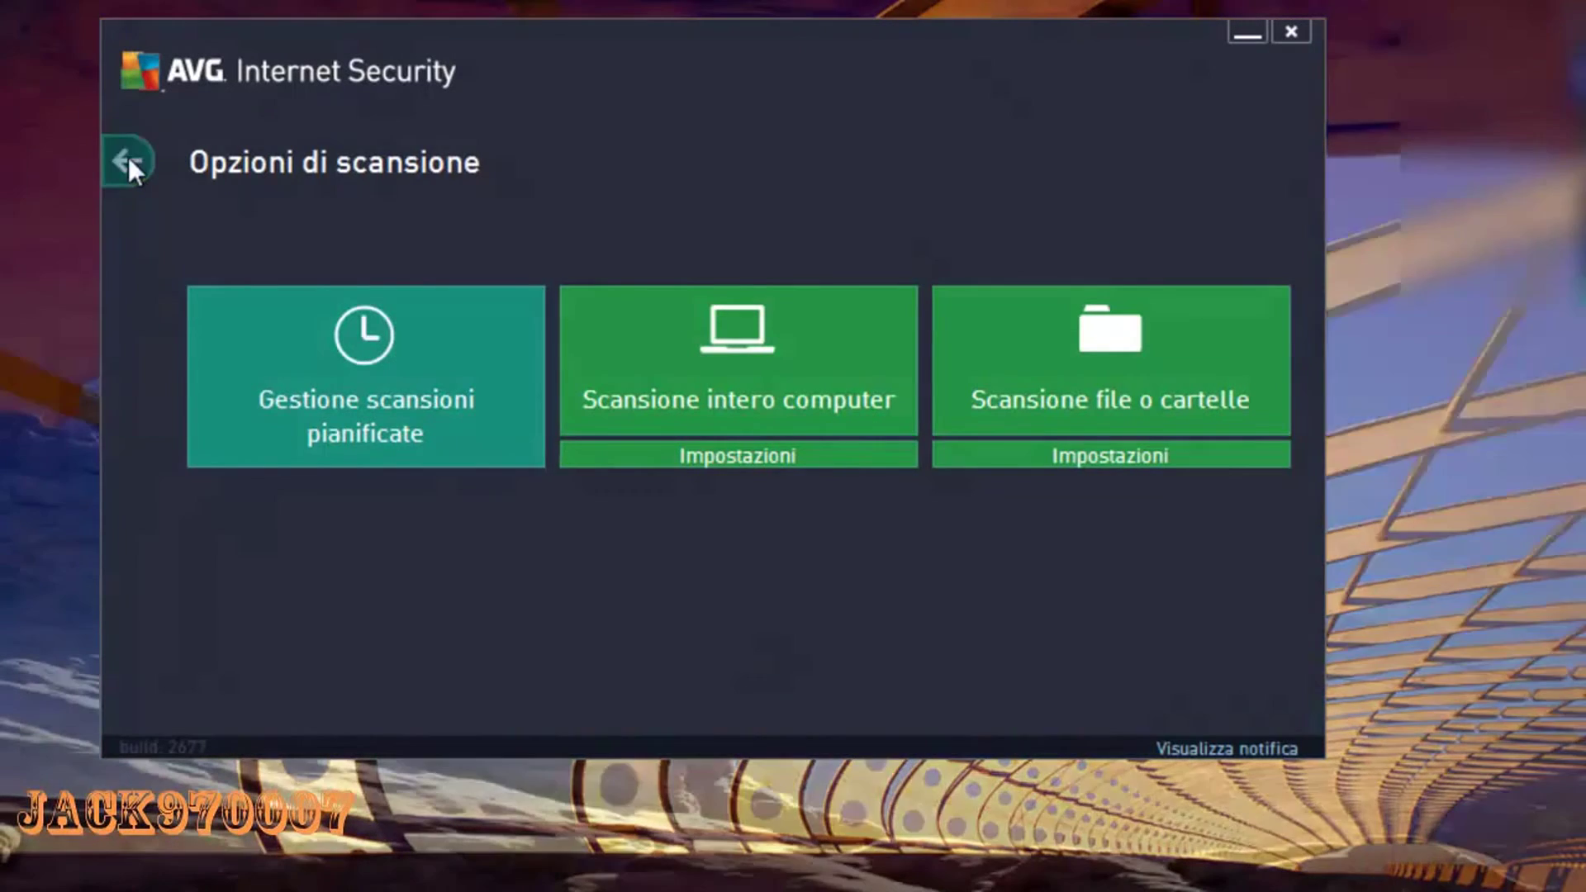
click(128, 158)
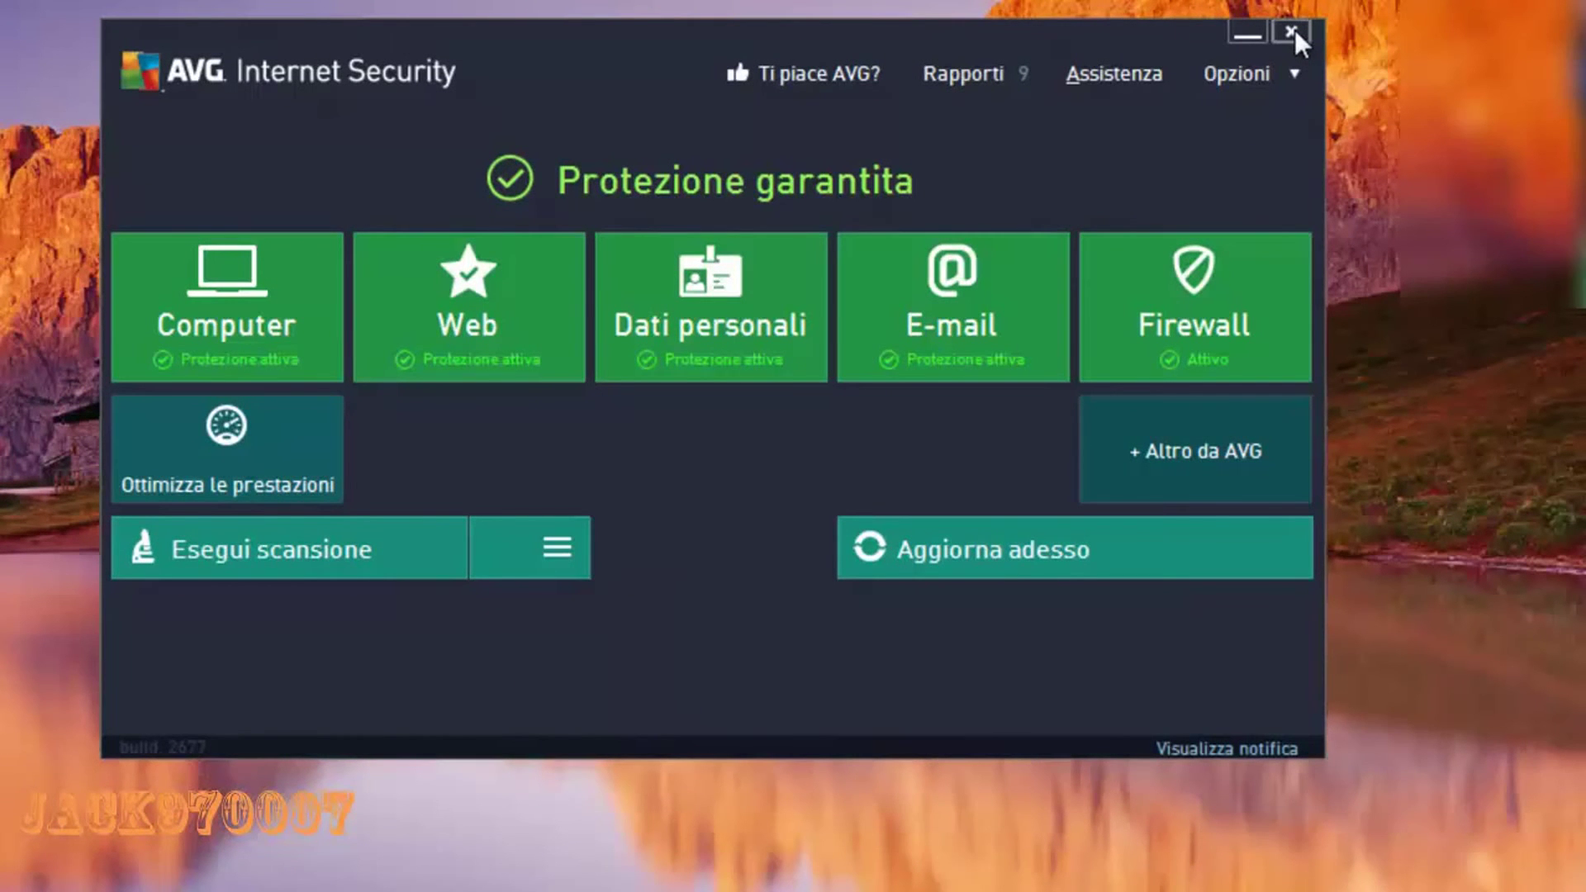
click(1292, 33)
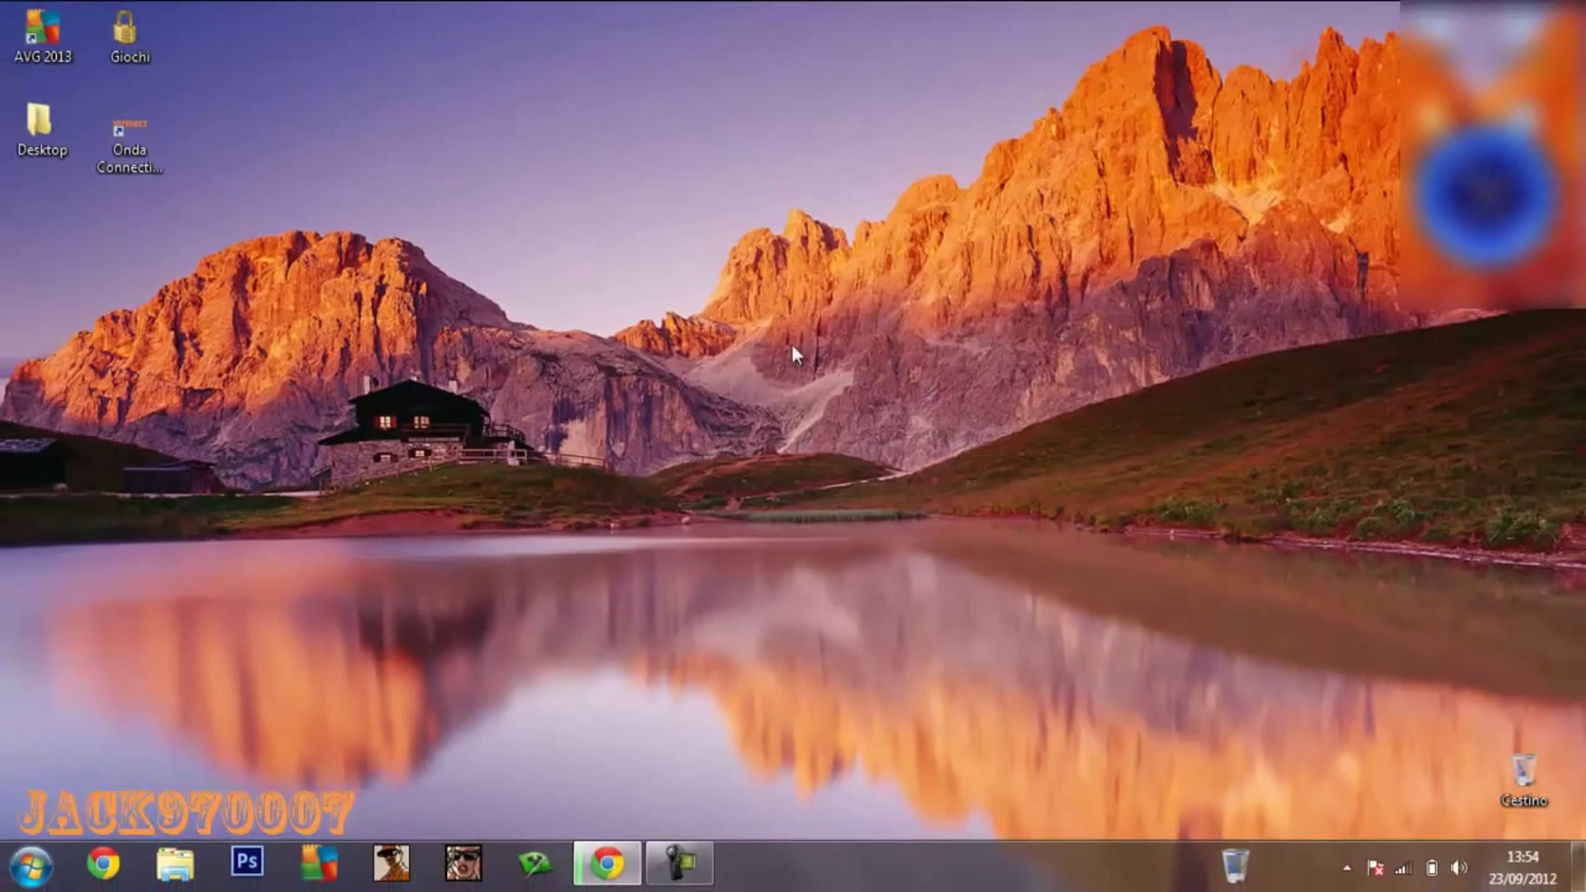